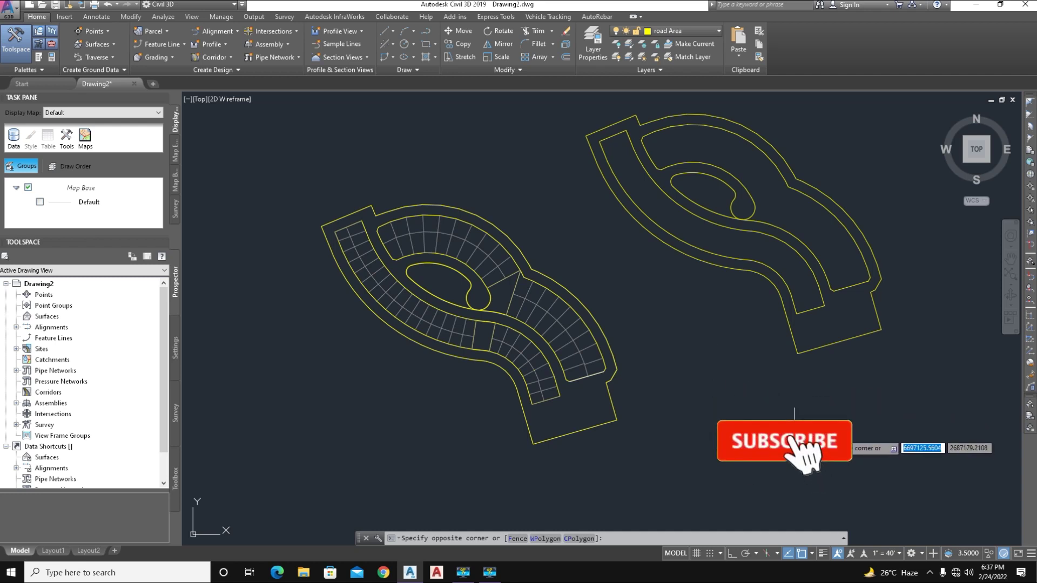
Step: Zoom in and trial-select the triangle lines beside the island, then clear the selection
{"action": "key", "text": "Escape"}
{"action": "scroll", "coordinate": [380, 254], "scroll_direction": "up", "scroll_amount": 2}
{"action": "scroll", "coordinate": [420, 271], "scroll_direction": "up", "scroll_amount": 2}
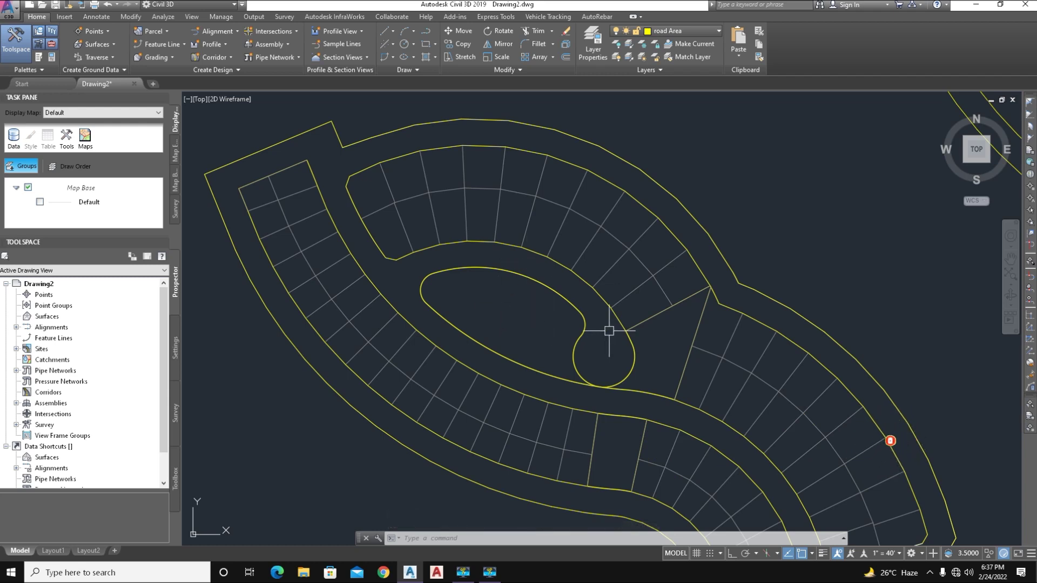
{"action": "left_click", "coordinate": [655, 317]}
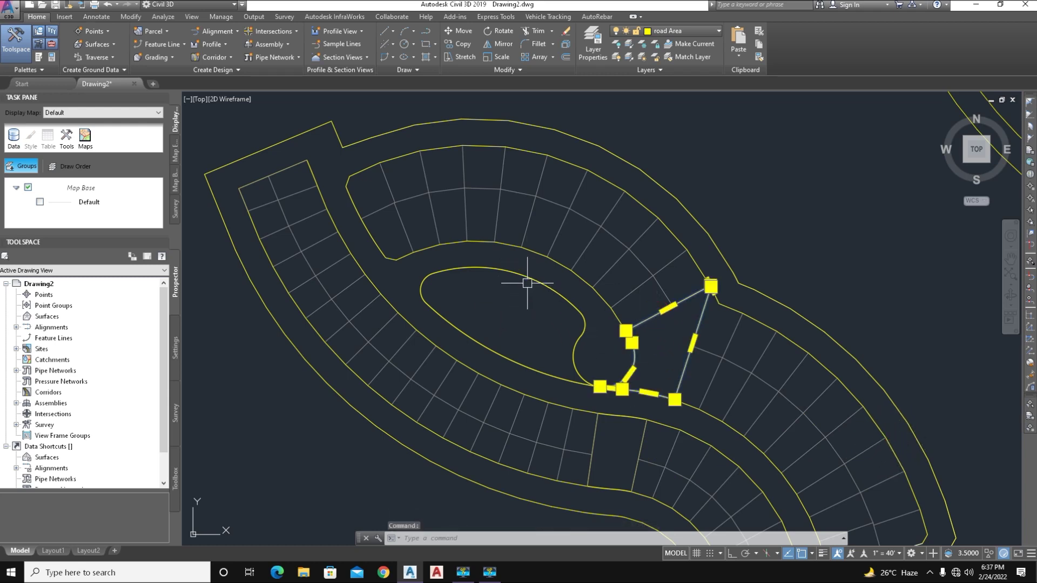
{"action": "left_click", "coordinate": [612, 413]}
{"action": "key", "text": "Escape"}
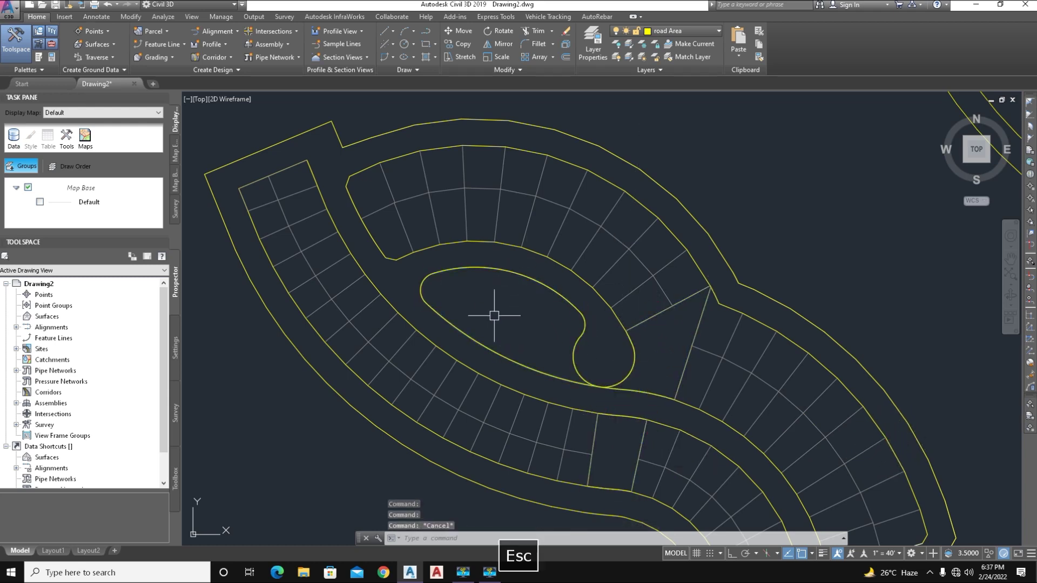
Step: Pick the island loop, triangle lines and the lot across the road for parcel conversion
{"action": "left_click", "coordinate": [165, 34]}
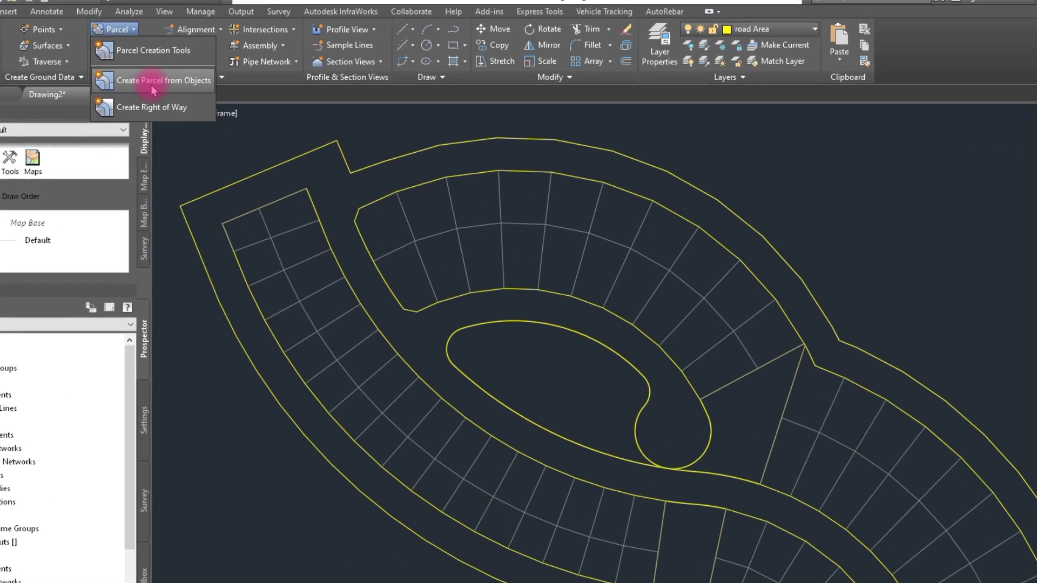
{"action": "left_click", "coordinate": [181, 92]}
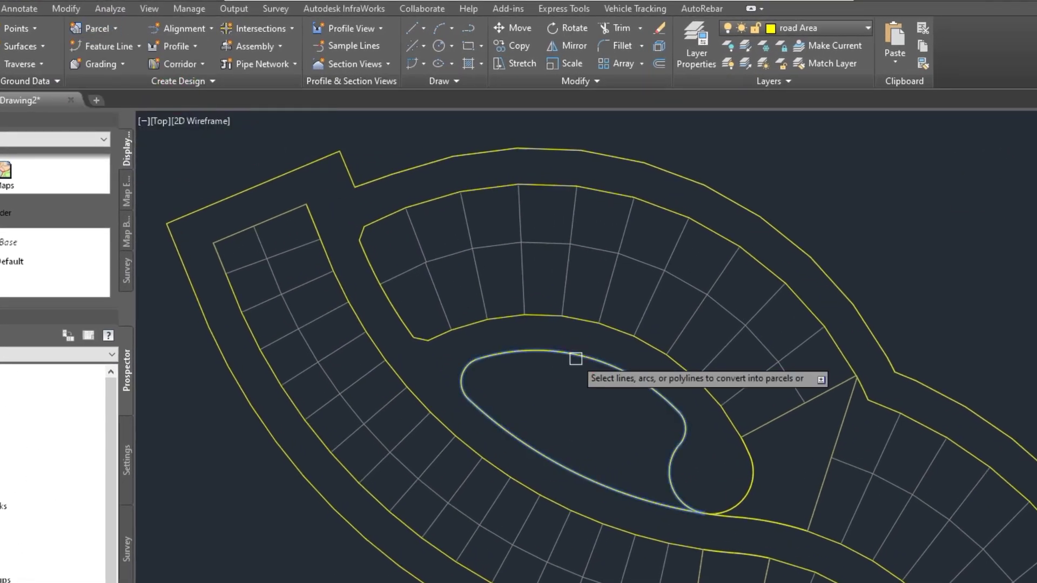
{"action": "left_click", "coordinate": [576, 359]}
{"action": "left_click", "coordinate": [750, 431]}
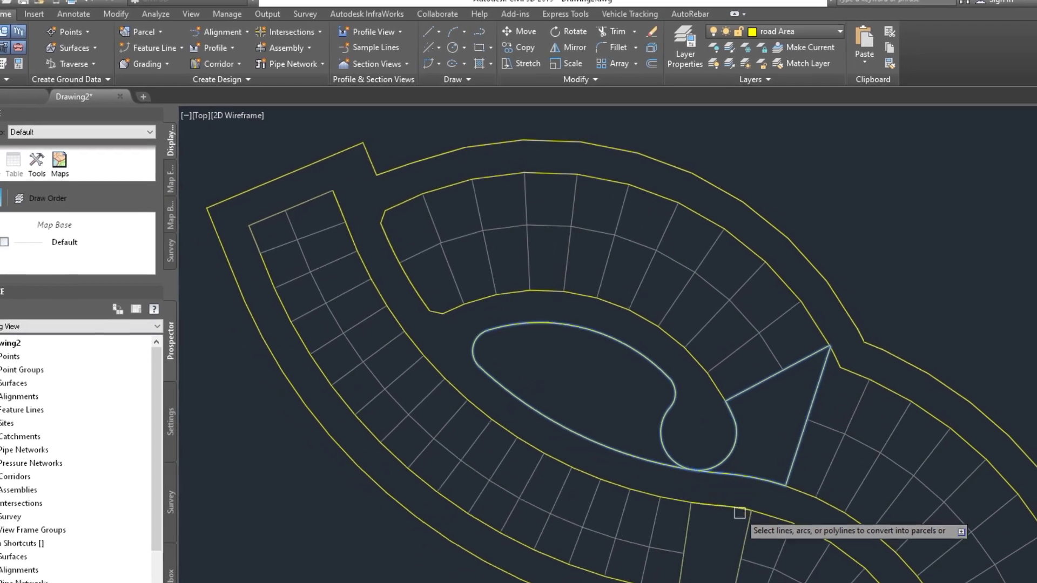
{"action": "left_click", "coordinate": [706, 489]}
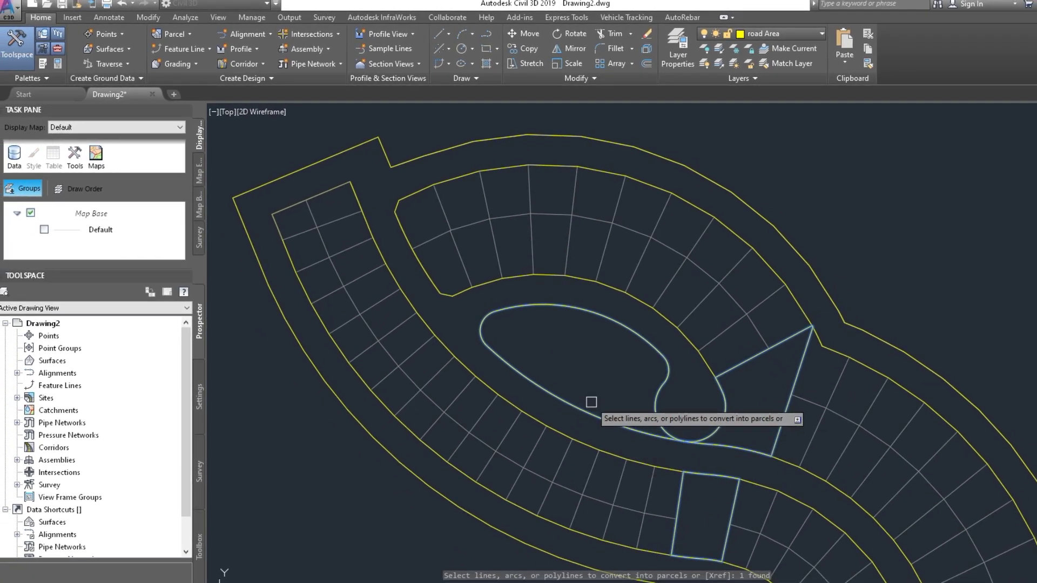
{"action": "key", "text": "Return"}
Step: Create a new parcel style named Park Area as a copy of Basic
{"action": "left_click", "coordinate": [397, 195]}
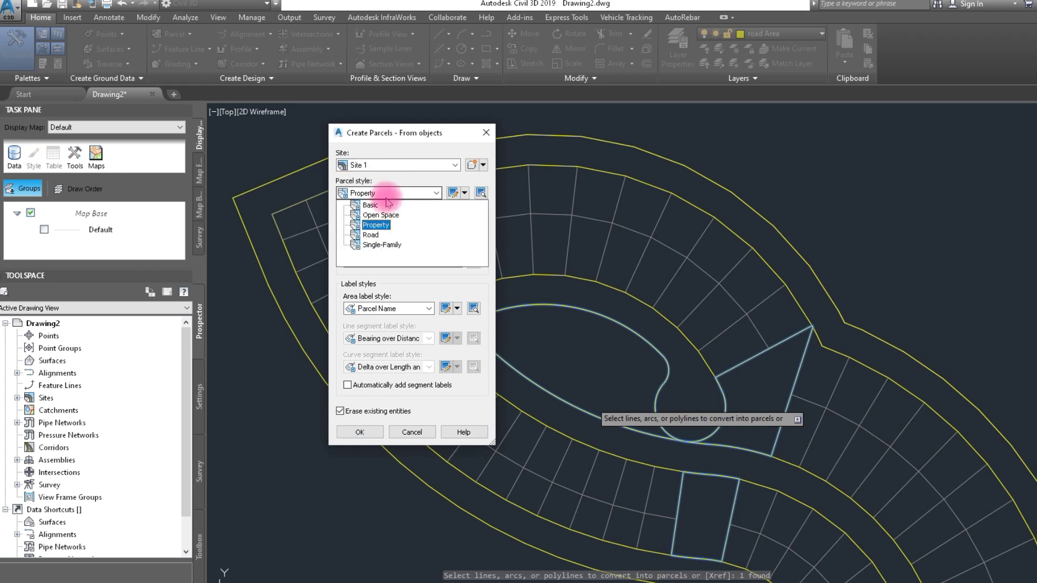
{"action": "left_click", "coordinate": [371, 205]}
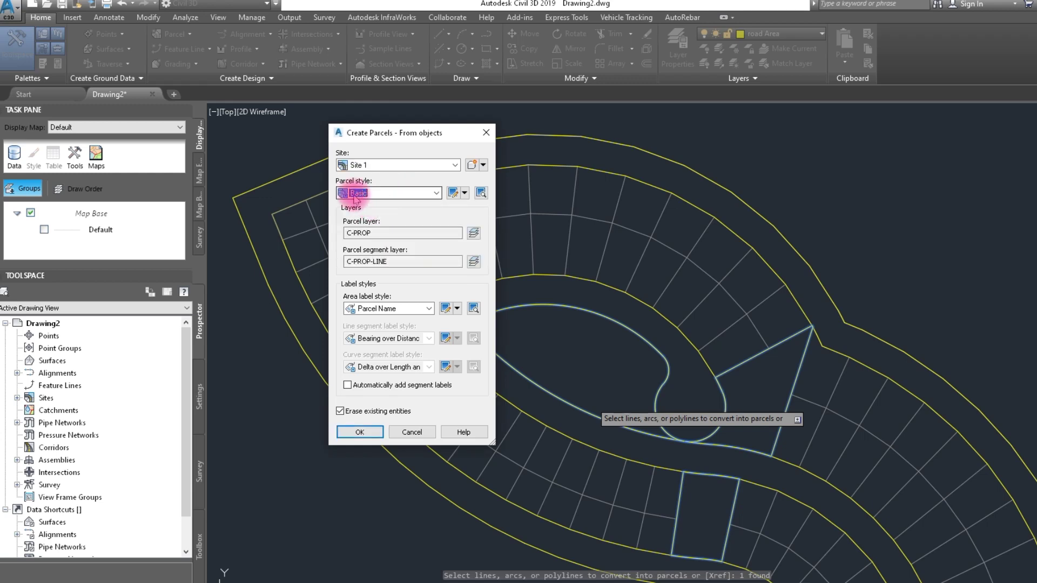
{"action": "left_click", "coordinate": [463, 194]}
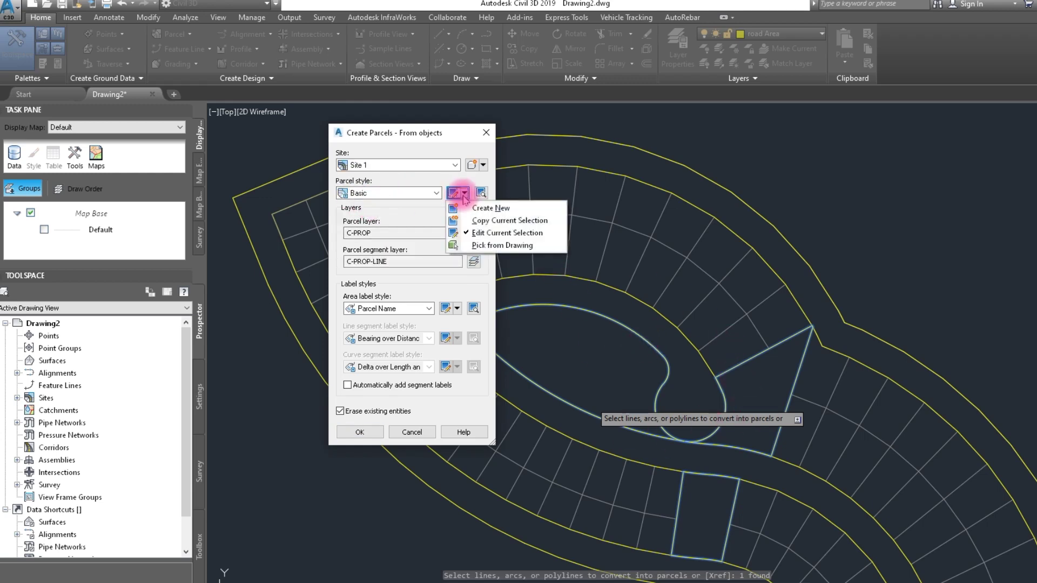
{"action": "left_click", "coordinate": [511, 222]}
{"action": "type", "text": "Park"}
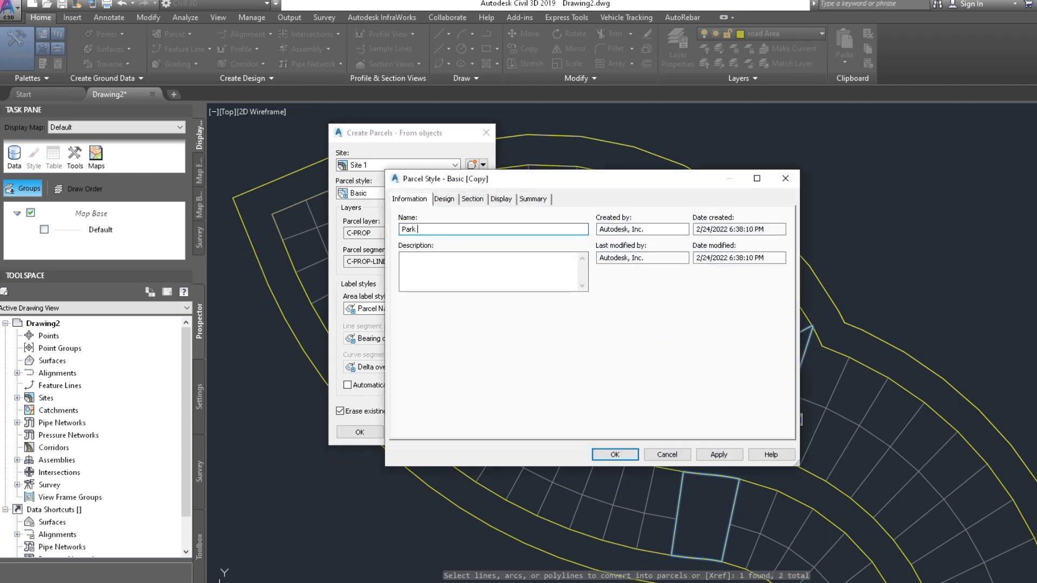
{"action": "type", "text": "Area"}
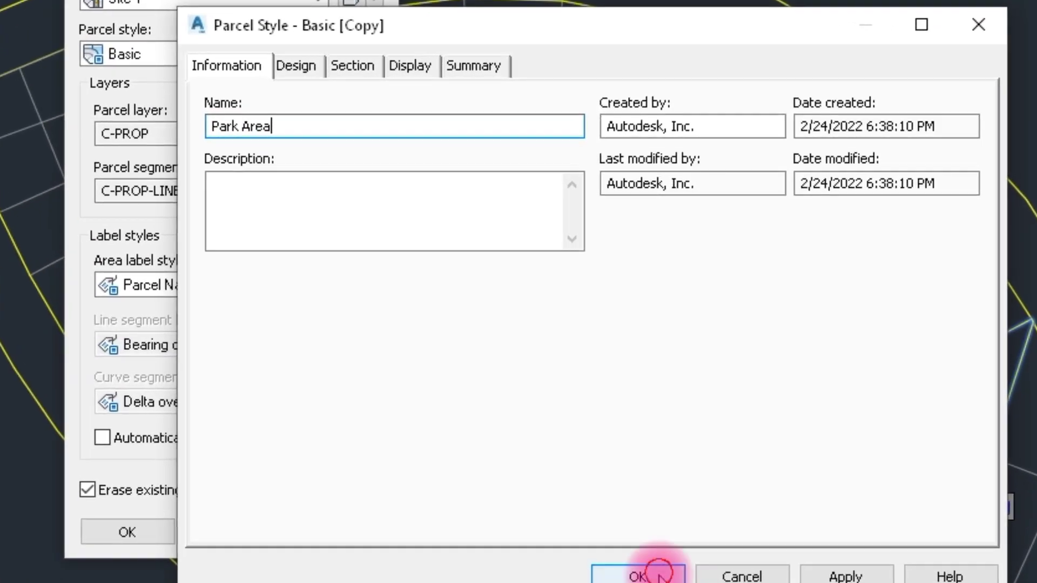
{"action": "left_click", "coordinate": [652, 553]}
Step: Label the parcels by Parcel Number and create them
{"action": "left_click", "coordinate": [255, 284]}
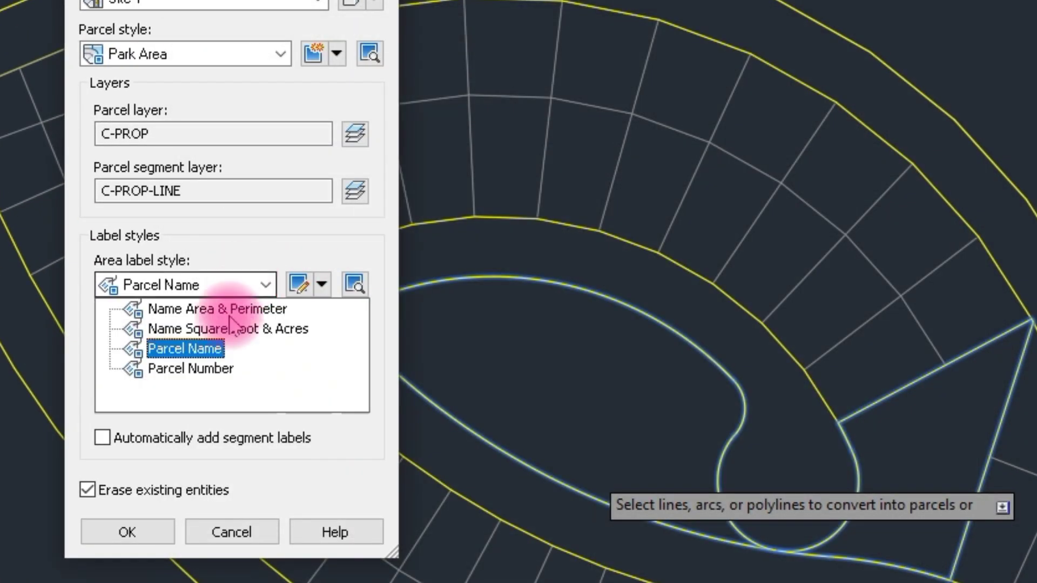
{"action": "left_click", "coordinate": [201, 370]}
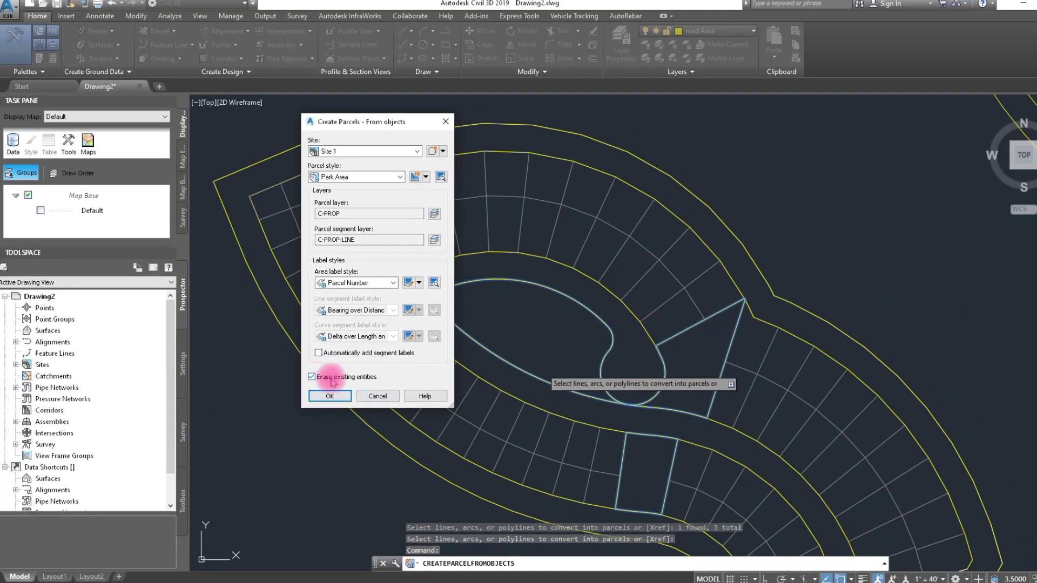
{"action": "left_click", "coordinate": [334, 396]}
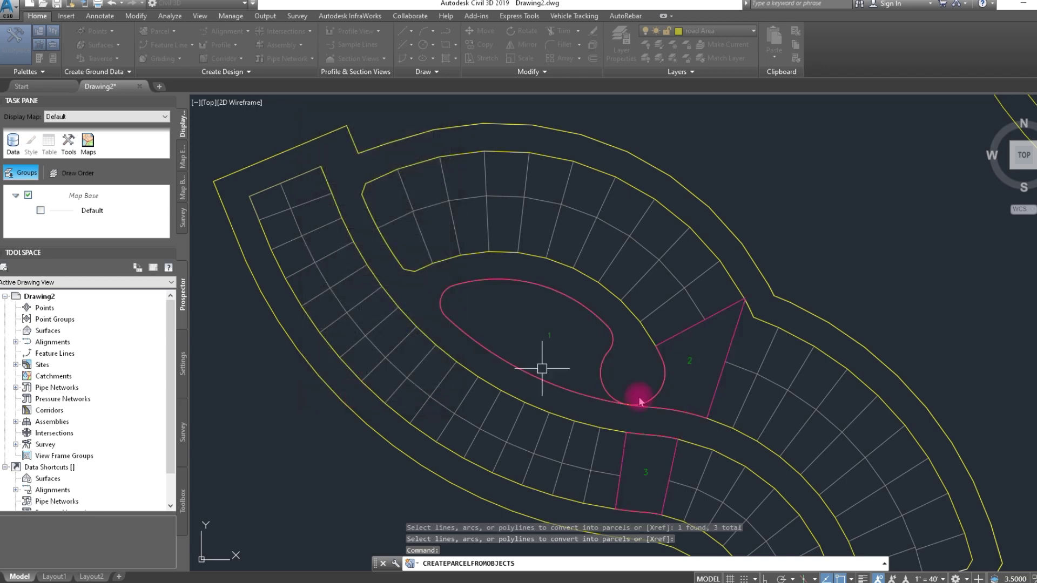
Step: Start Create Parcel from Objects and window-select the lower-right and central lot lines
{"action": "scroll", "coordinate": [498, 373], "scroll_direction": "down", "scroll_amount": 2}
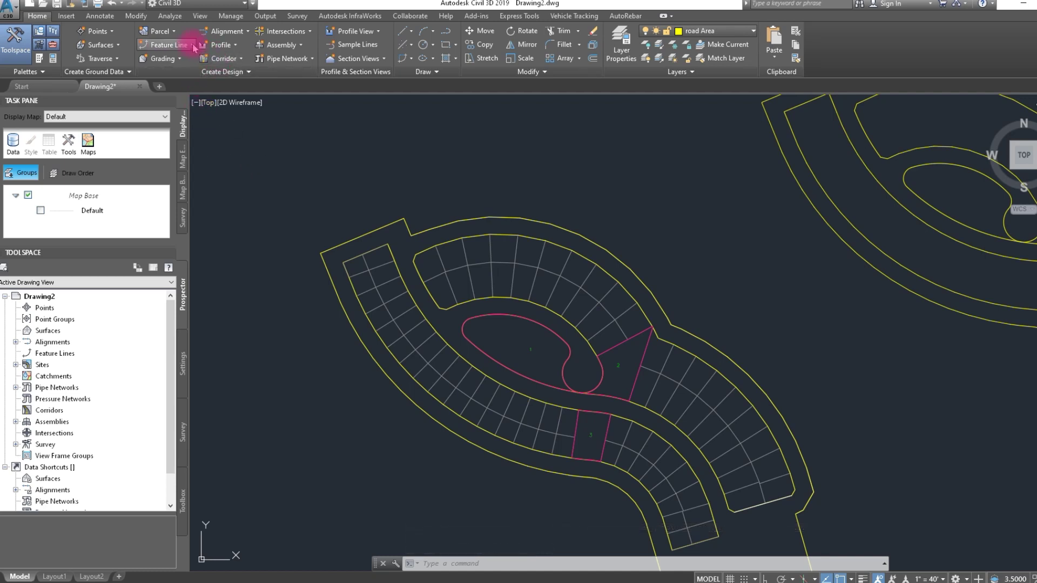
{"action": "left_click", "coordinate": [177, 32]}
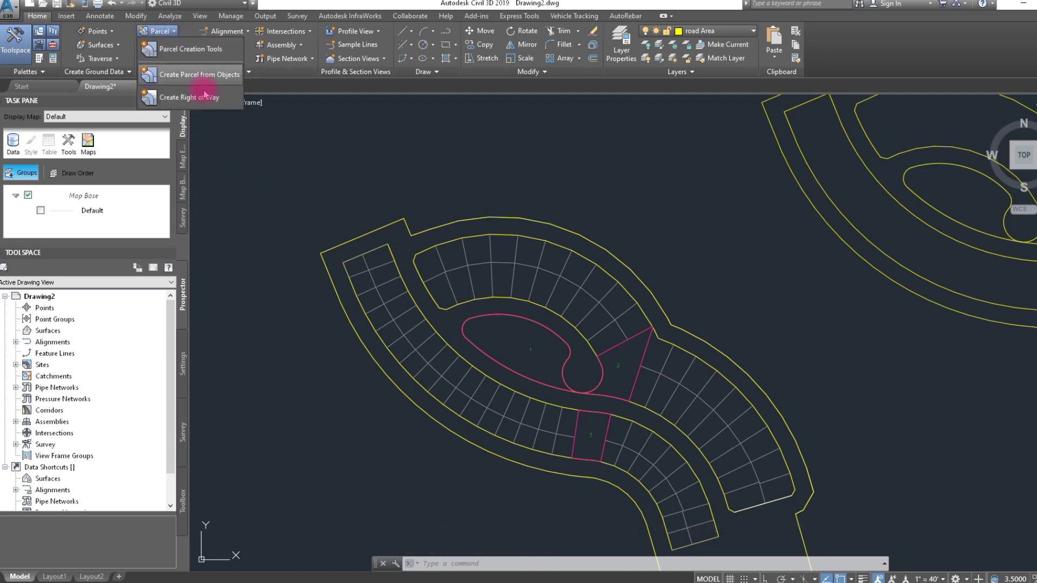
{"action": "left_click", "coordinate": [200, 75]}
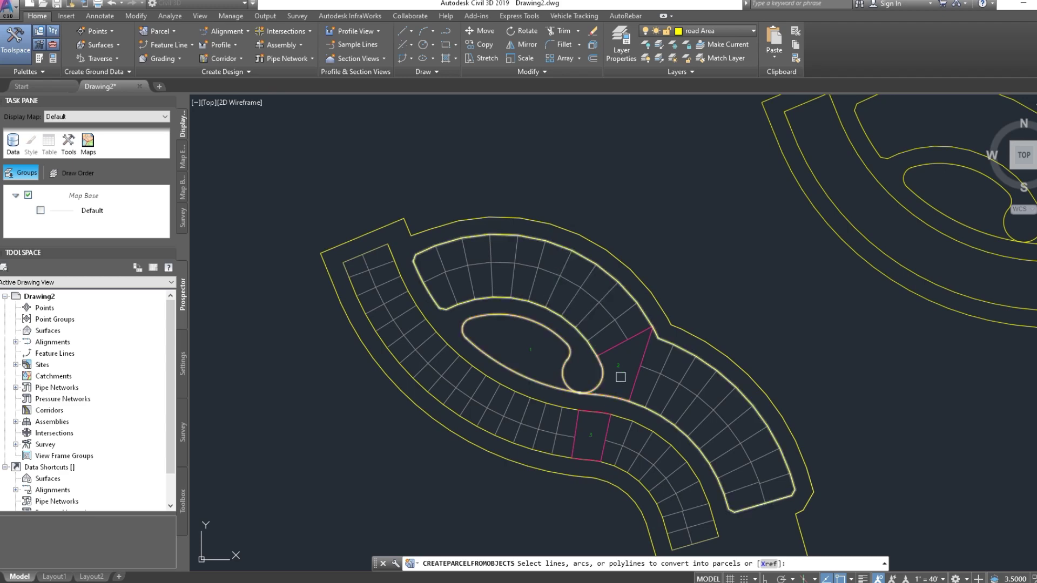
{"action": "scroll", "coordinate": [741, 475], "scroll_direction": "up", "scroll_amount": 4}
{"action": "left_click", "coordinate": [802, 519]}
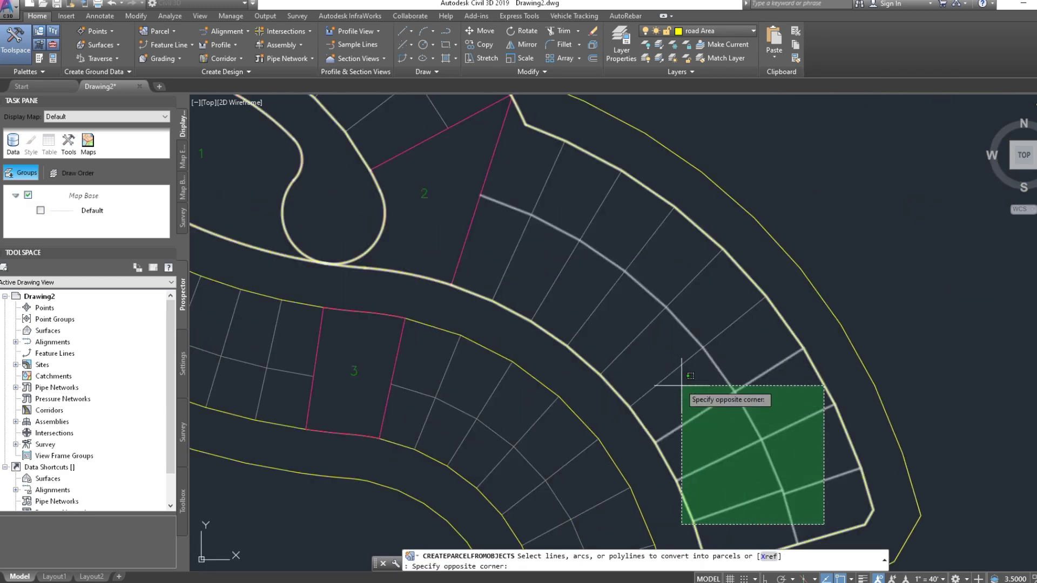
{"action": "left_click", "coordinate": [688, 387]}
{"action": "left_click", "coordinate": [739, 383]}
{"action": "left_click", "coordinate": [567, 176]}
{"action": "scroll", "coordinate": [620, 308], "scroll_direction": "down", "scroll_amount": 2}
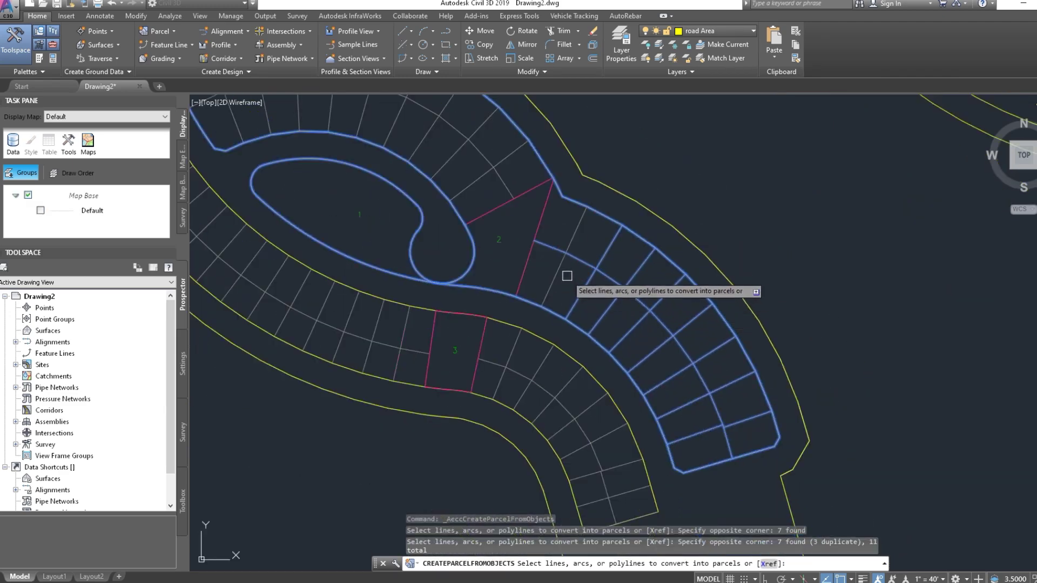
{"action": "scroll", "coordinate": [580, 277], "scroll_direction": "up", "scroll_amount": 2}
{"action": "left_click", "coordinate": [580, 277]}
{"action": "scroll", "coordinate": [567, 289], "scroll_direction": "down", "scroll_amount": 2}
{"action": "scroll", "coordinate": [486, 208], "scroll_direction": "up", "scroll_amount": 2}
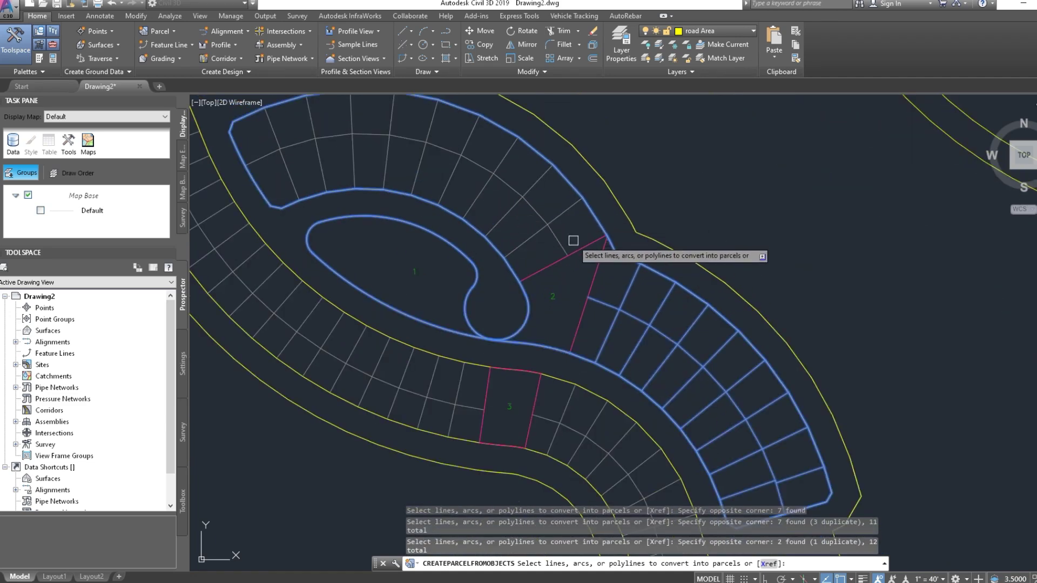
{"action": "left_click", "coordinate": [567, 238]}
{"action": "left_click", "coordinate": [576, 236]}
{"action": "left_click", "coordinate": [492, 189]}
{"action": "scroll", "coordinate": [502, 227], "scroll_direction": "down", "scroll_amount": 2}
{"action": "scroll", "coordinate": [528, 234], "scroll_direction": "up", "scroll_amount": 2}
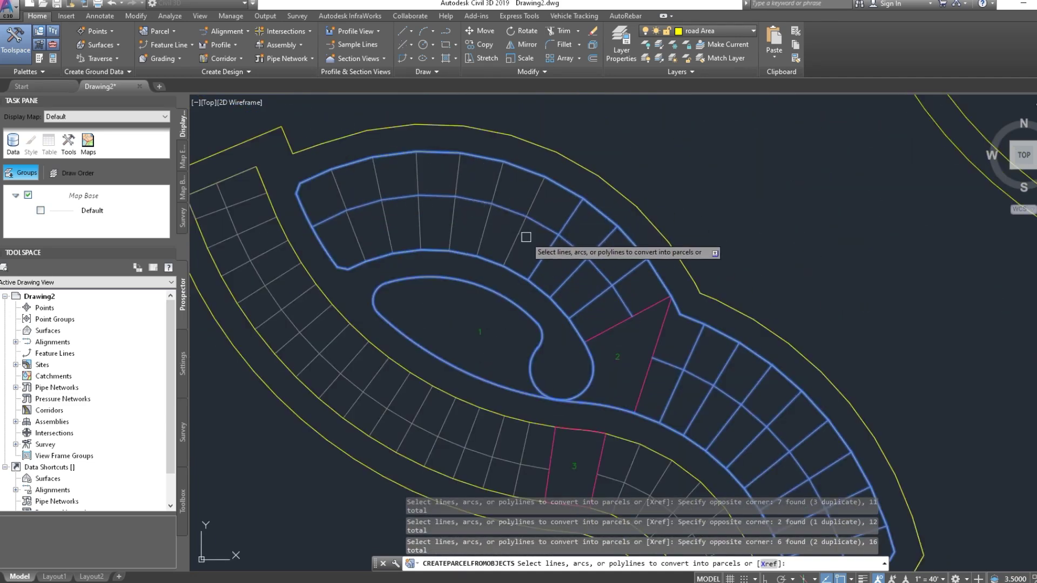
{"action": "left_click", "coordinate": [531, 243]}
{"action": "left_click", "coordinate": [313, 184]}
{"action": "scroll", "coordinate": [439, 209], "scroll_direction": "down", "scroll_amount": 2}
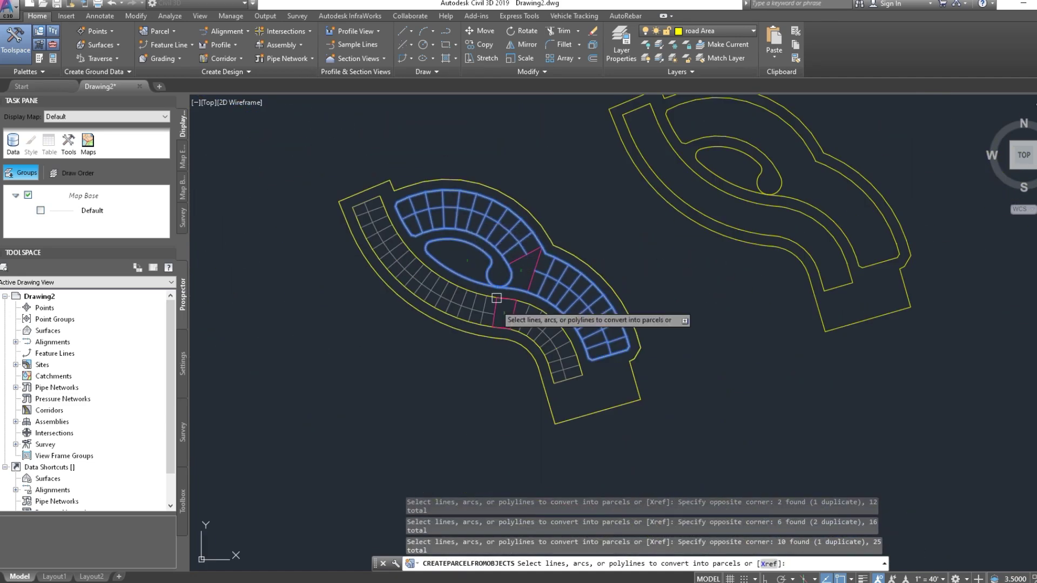
{"action": "scroll", "coordinate": [547, 374], "scroll_direction": "up", "scroll_amount": 2}
{"action": "left_click", "coordinate": [621, 419]}
{"action": "left_click", "coordinate": [567, 343]}
Step: Select the remaining lot lines near parcel 3 and on the left, totalling 57 objects
{"action": "scroll", "coordinate": [572, 345], "scroll_direction": "up", "scroll_amount": 2}
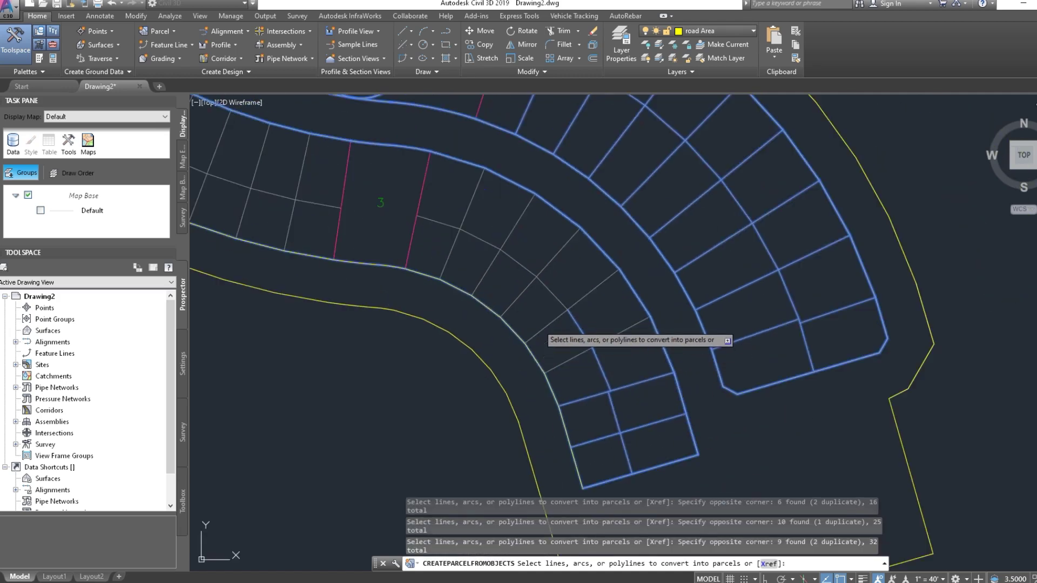
{"action": "left_click", "coordinate": [621, 357]}
{"action": "left_click", "coordinate": [509, 261]}
{"action": "left_click", "coordinate": [491, 287]}
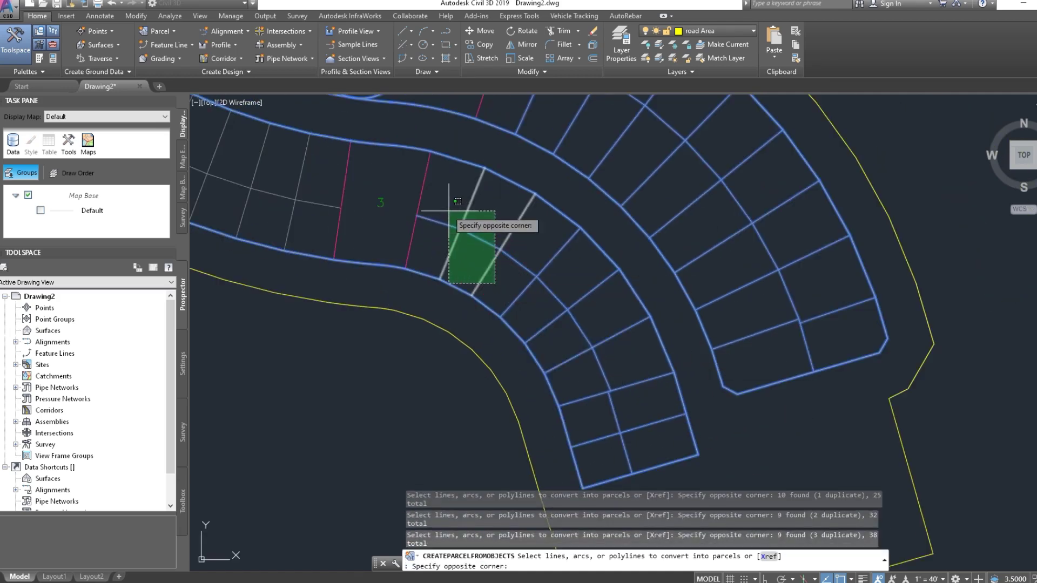
{"action": "left_click", "coordinate": [435, 220]}
{"action": "scroll", "coordinate": [472, 249], "scroll_direction": "down", "scroll_amount": 3}
{"action": "left_click", "coordinate": [424, 236]}
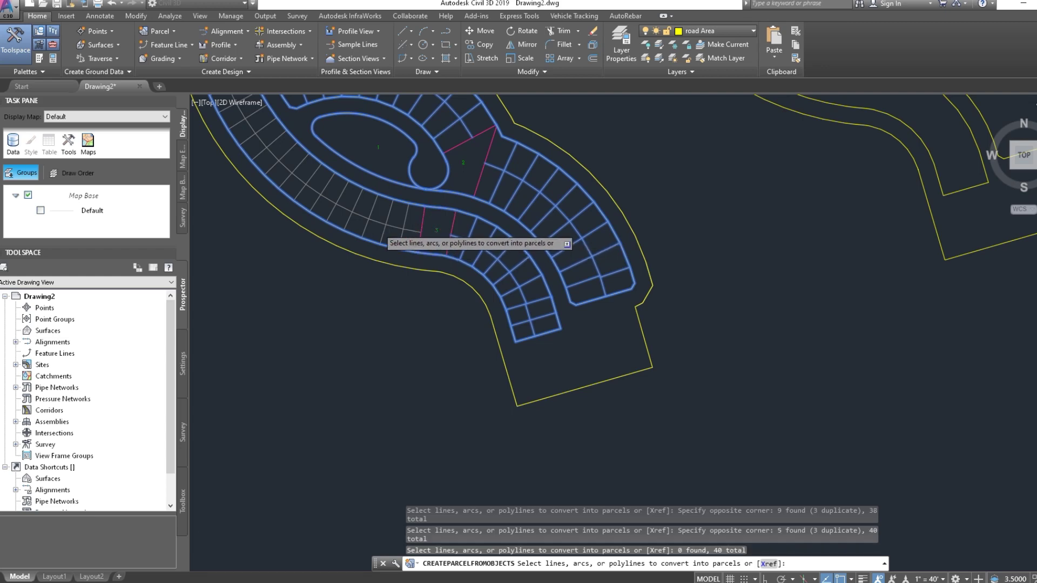
{"action": "scroll", "coordinate": [378, 227], "scroll_direction": "up", "scroll_amount": 3}
{"action": "left_click", "coordinate": [482, 265]}
{"action": "left_click", "coordinate": [345, 189]}
{"action": "scroll", "coordinate": [435, 241], "scroll_direction": "down", "scroll_amount": 3}
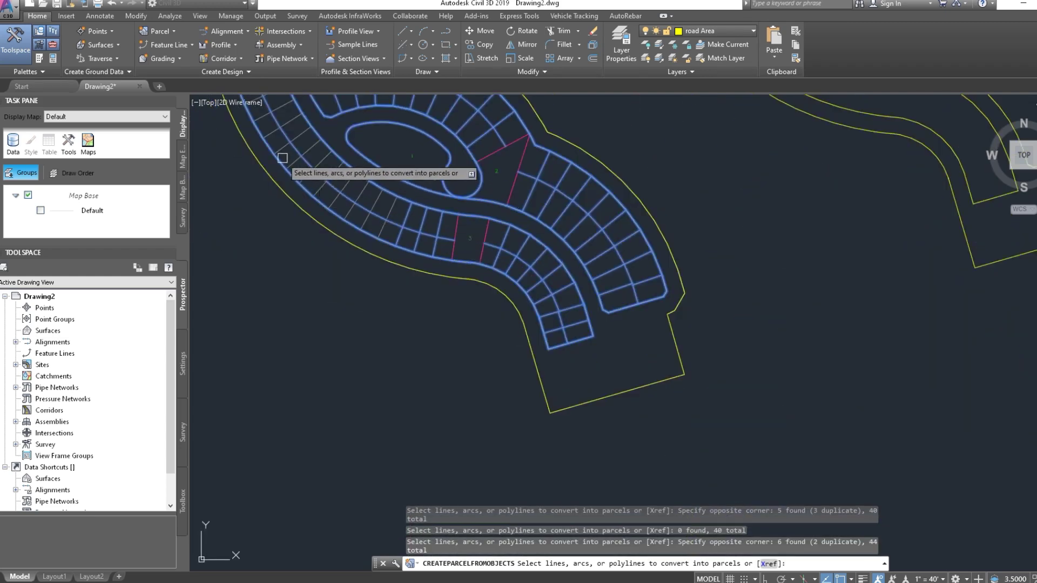
{"action": "scroll", "coordinate": [281, 157], "scroll_direction": "up", "scroll_amount": 3}
{"action": "left_click", "coordinate": [554, 351]}
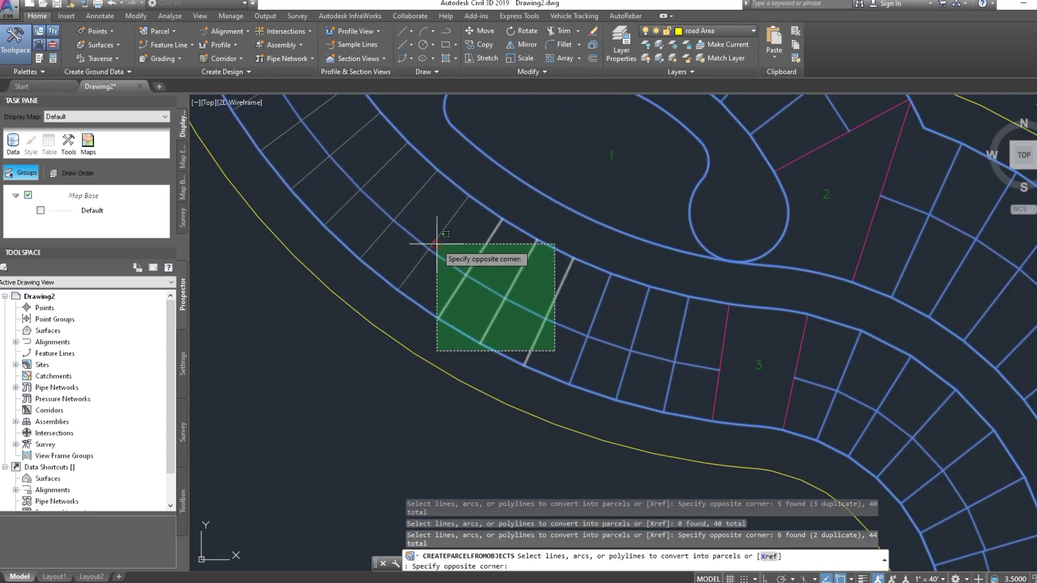
{"action": "left_click", "coordinate": [437, 243]}
{"action": "scroll", "coordinate": [421, 265], "scroll_direction": "down", "scroll_amount": 3}
{"action": "scroll", "coordinate": [427, 275], "scroll_direction": "up", "scroll_amount": 3}
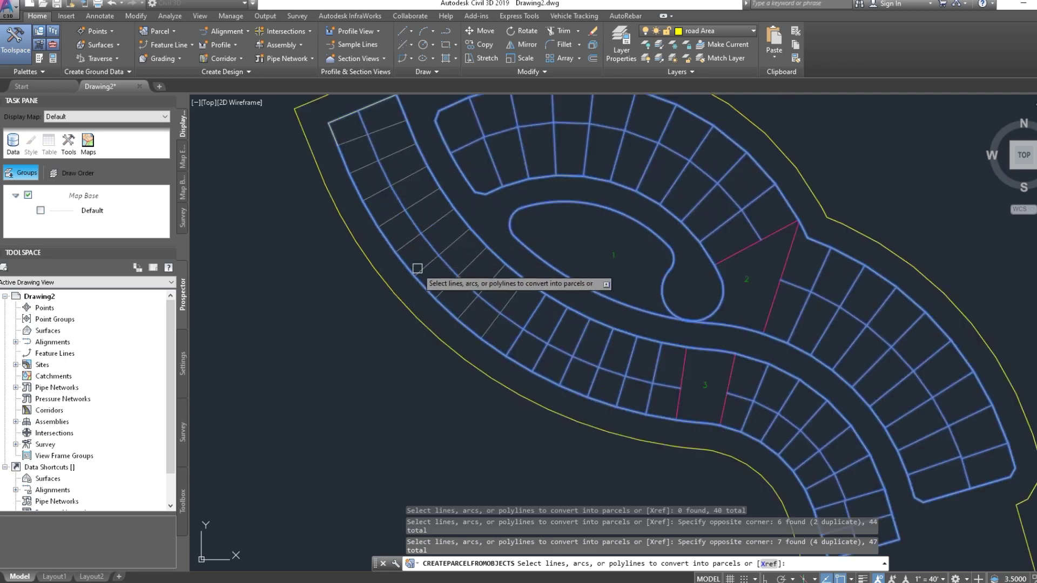
{"action": "left_click", "coordinate": [511, 332]}
{"action": "left_click", "coordinate": [454, 270]}
{"action": "scroll", "coordinate": [389, 213], "scroll_direction": "up", "scroll_amount": 3}
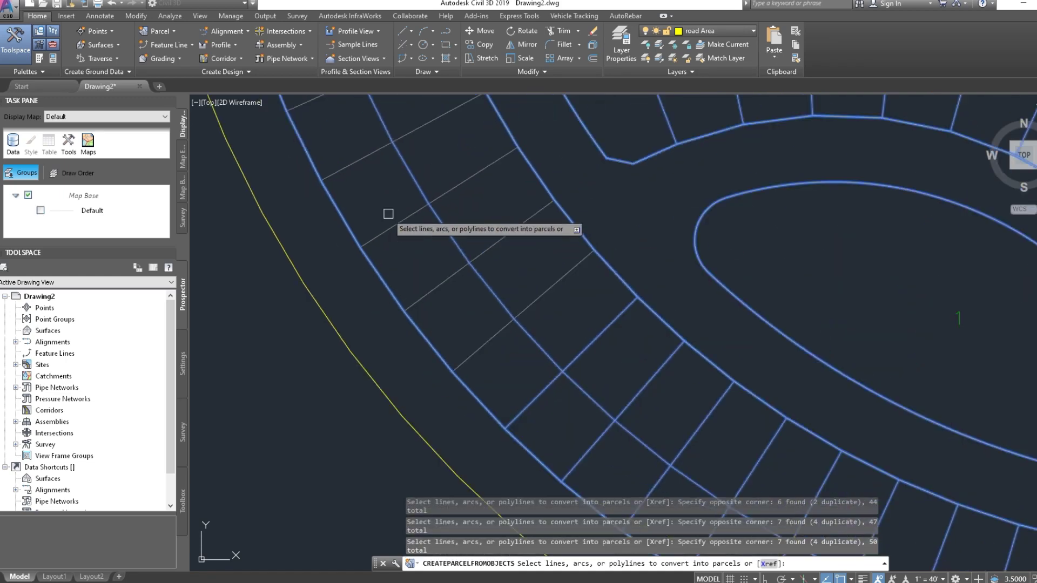
{"action": "left_click", "coordinate": [519, 361]}
{"action": "left_click", "coordinate": [396, 227]}
{"action": "scroll", "coordinate": [456, 266], "scroll_direction": "down", "scroll_amount": 3}
{"action": "scroll", "coordinate": [481, 286], "scroll_direction": "up", "scroll_amount": 3}
{"action": "left_click", "coordinate": [542, 324]}
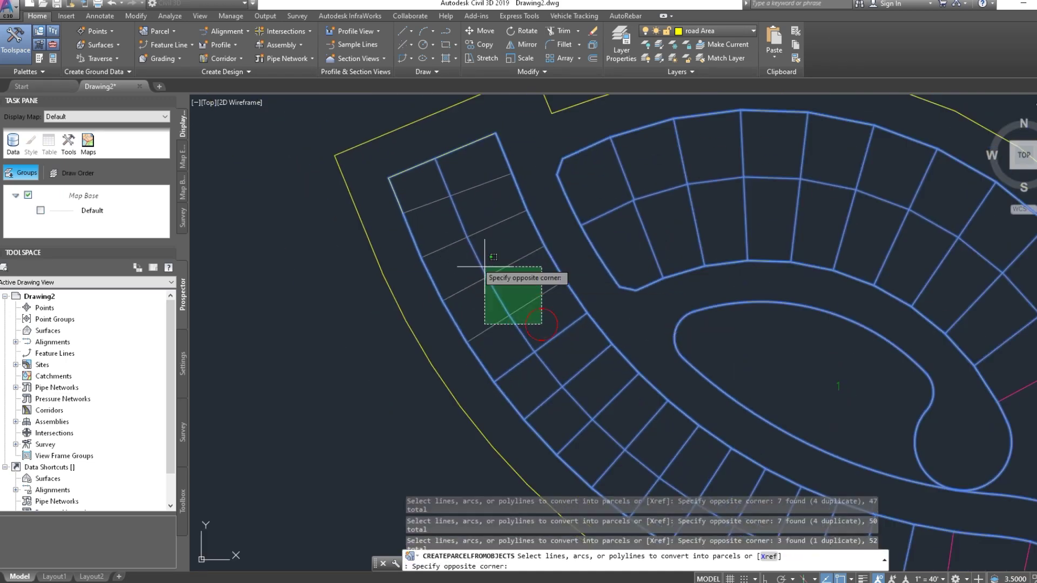
{"action": "left_click", "coordinate": [484, 266]}
{"action": "left_click", "coordinate": [402, 205]}
{"action": "left_click", "coordinate": [384, 181]}
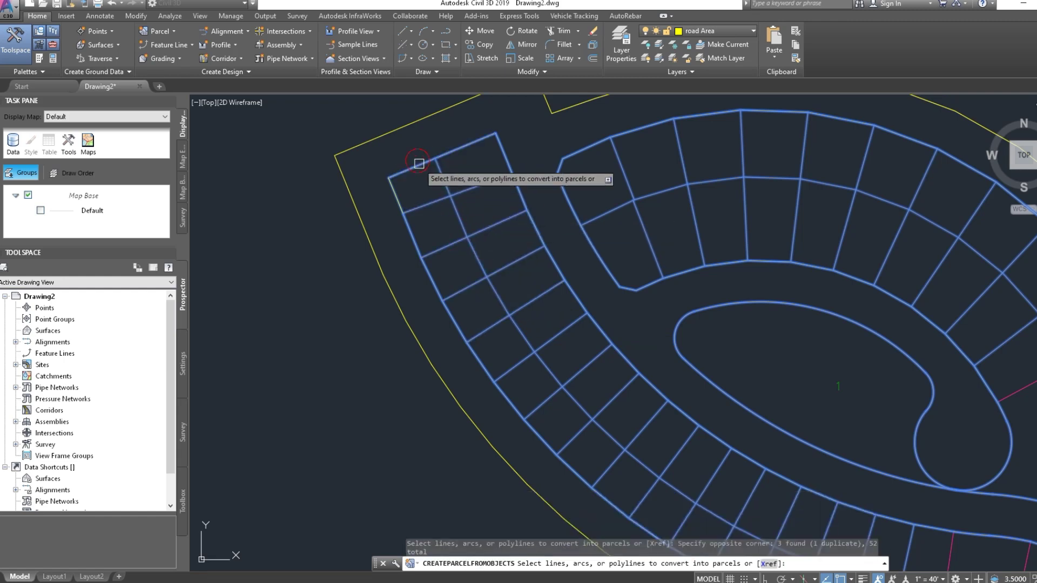
{"action": "left_click", "coordinate": [406, 188]}
{"action": "key", "text": "Return"}
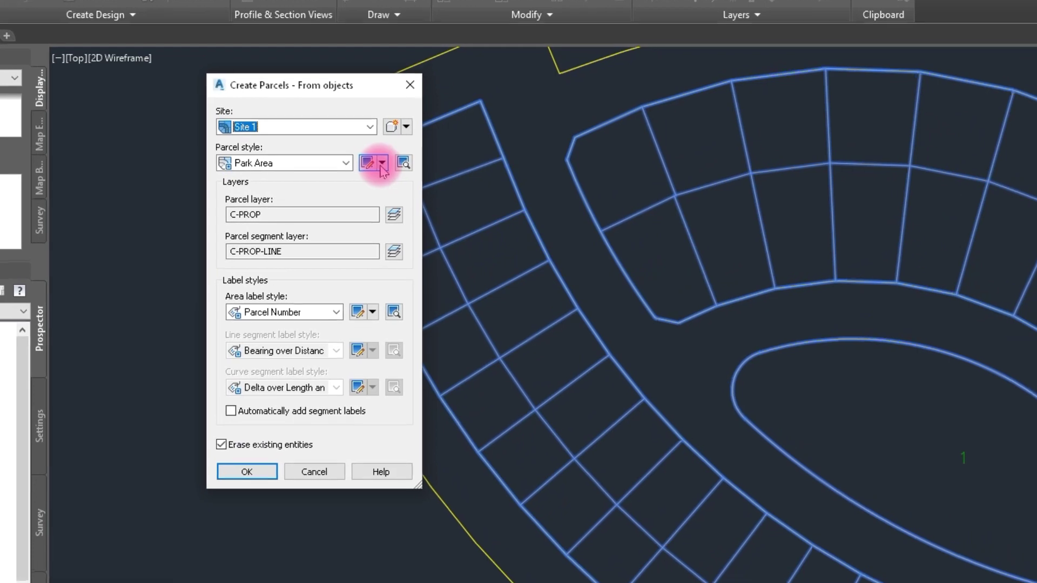
Step: Convert the lots into parcels using a new copied Lots Area style and Parcel Number labels
{"action": "left_click", "coordinate": [425, 176]}
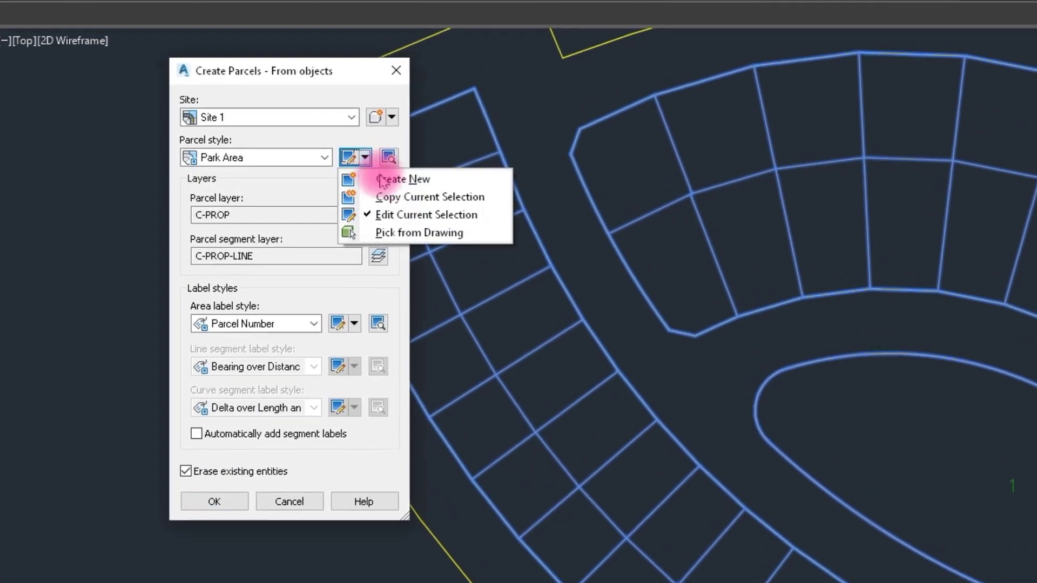
{"action": "left_click", "coordinate": [396, 199]}
{"action": "type", "text": "Lots Area"}
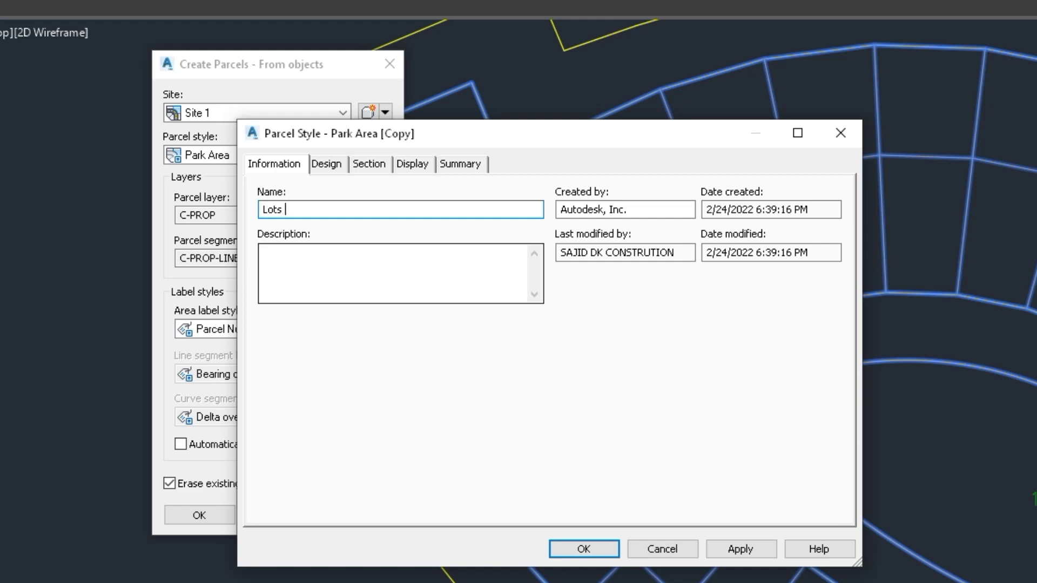
{"action": "left_click", "coordinate": [583, 548]}
{"action": "left_click", "coordinate": [273, 329]}
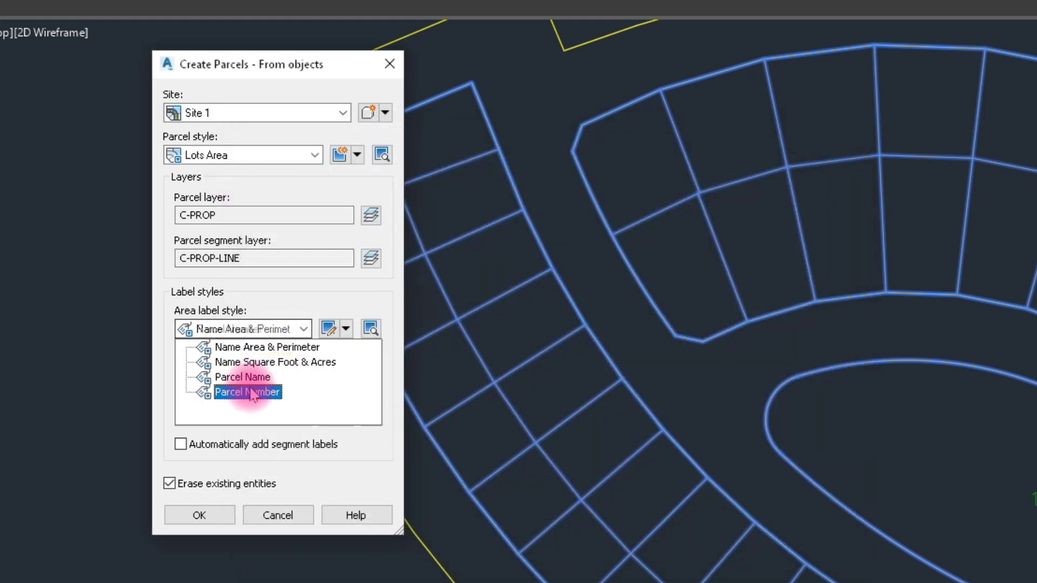
{"action": "left_click", "coordinate": [250, 391]}
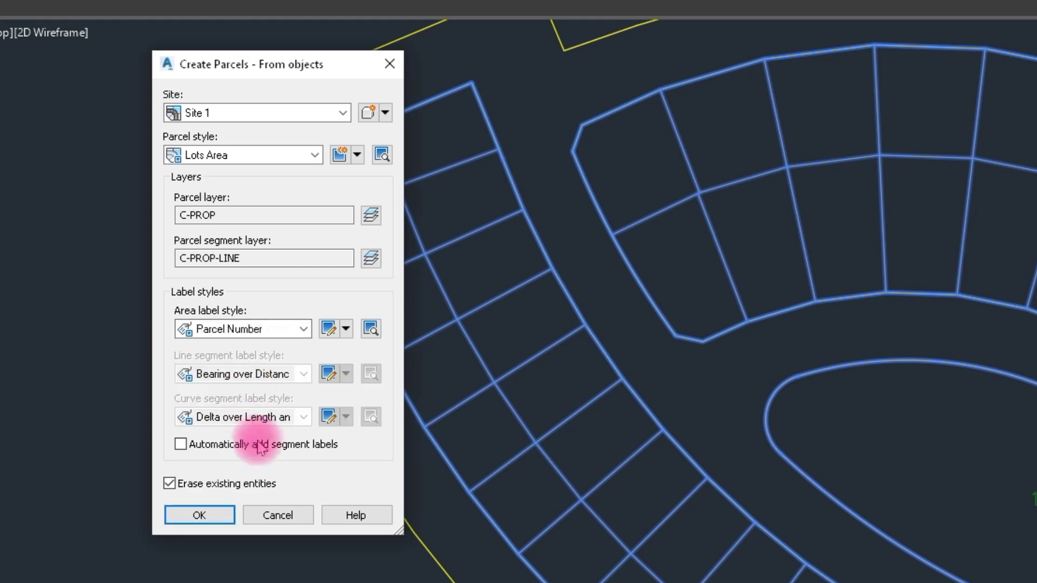
{"action": "left_click", "coordinate": [214, 520]}
{"action": "scroll", "coordinate": [223, 288], "scroll_direction": "down", "scroll_amount": 5}
{"action": "scroll", "coordinate": [266, 334], "scroll_direction": "up", "scroll_amount": 3}
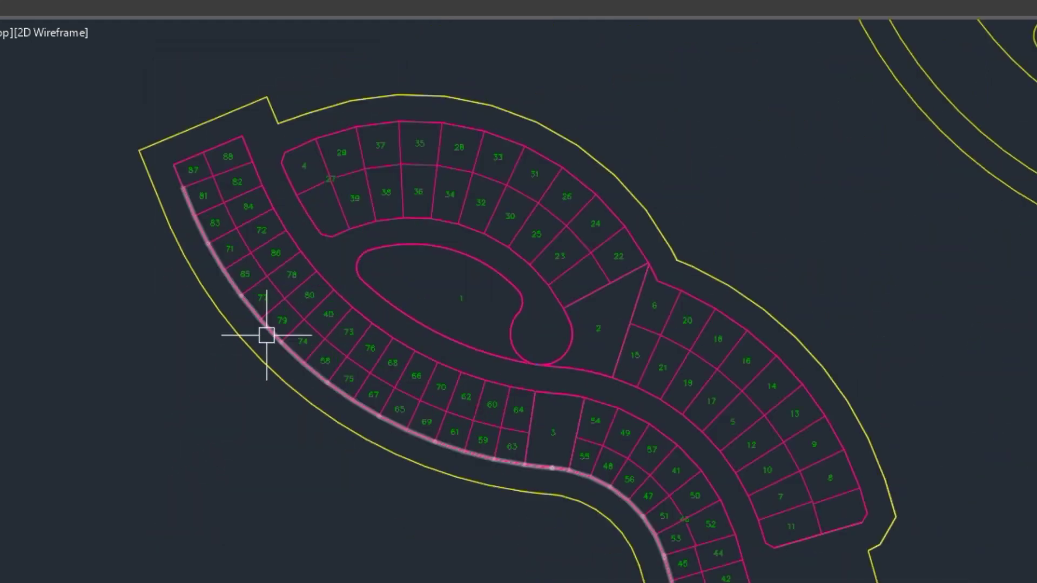
{"action": "scroll", "coordinate": [297, 136], "scroll_direction": "up", "scroll_amount": 2}
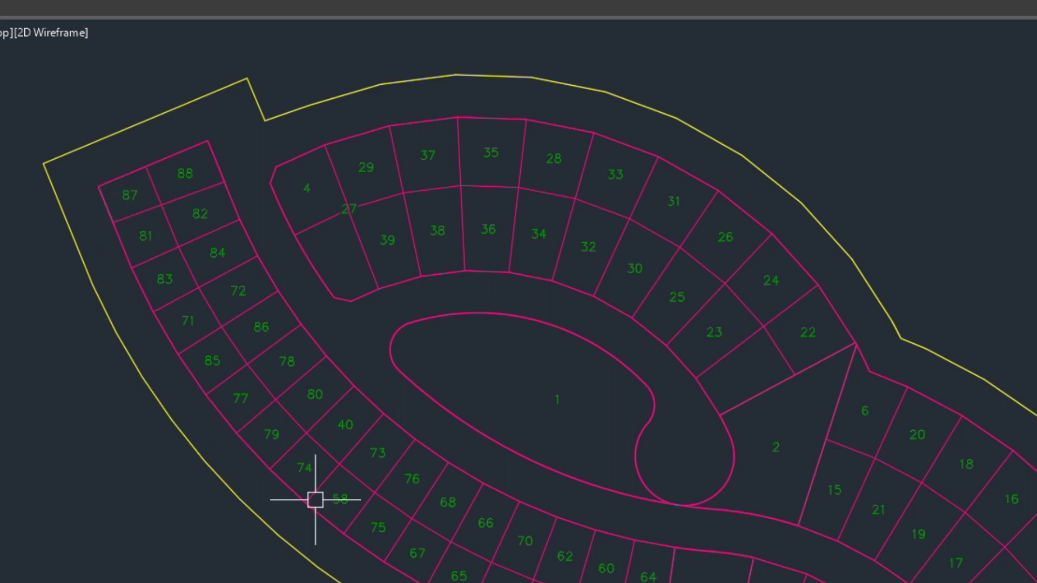
{"action": "scroll", "coordinate": [370, 292], "scroll_direction": "down", "scroll_amount": 2}
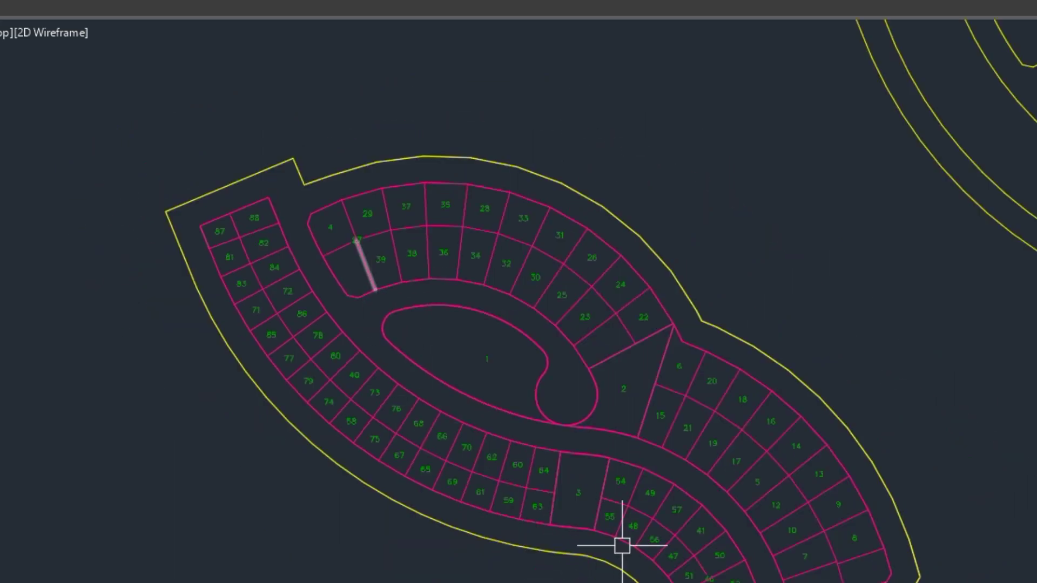
{"action": "scroll", "coordinate": [616, 537], "scroll_direction": "up", "scroll_amount": 3}
{"action": "scroll", "coordinate": [658, 505], "scroll_direction": "up", "scroll_amount": 2}
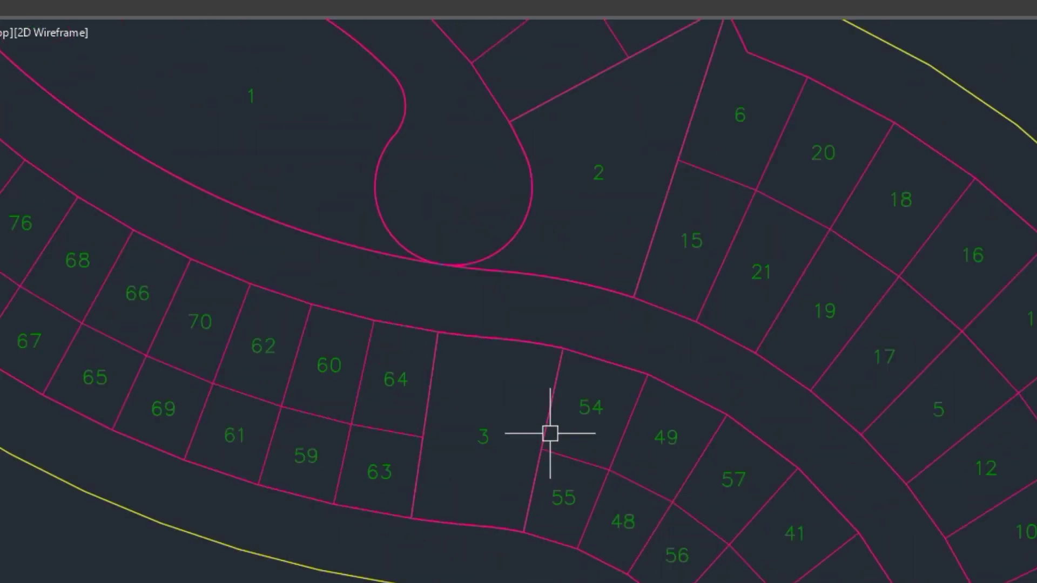
{"action": "scroll", "coordinate": [548, 430], "scroll_direction": "down", "scroll_amount": 2}
{"action": "scroll", "coordinate": [394, 405], "scroll_direction": "down", "scroll_amount": 5}
{"action": "scroll", "coordinate": [385, 404], "scroll_direction": "up", "scroll_amount": 4}
{"action": "scroll", "coordinate": [460, 474], "scroll_direction": "down", "scroll_amount": 2}
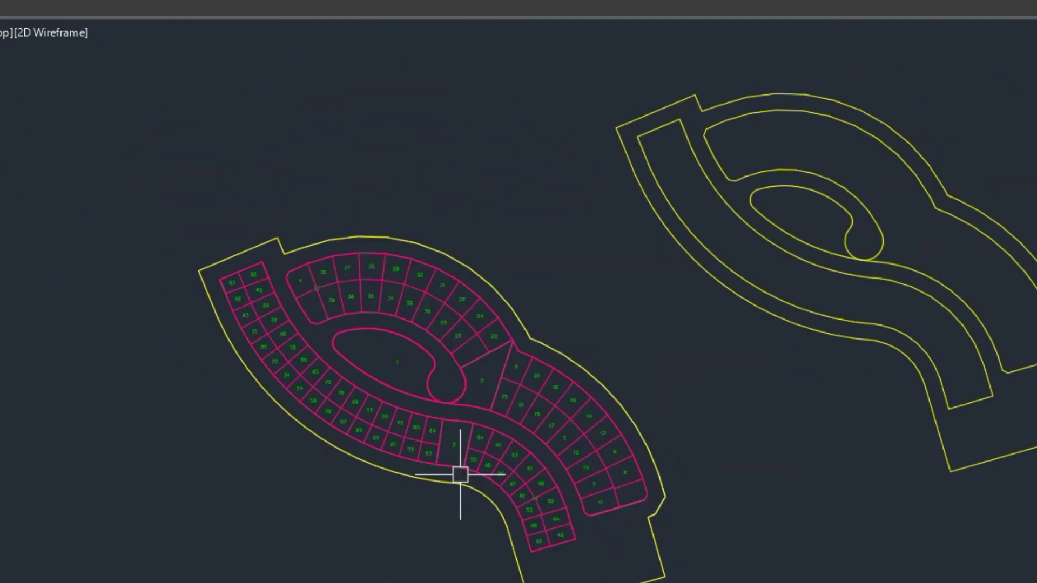
{"action": "scroll", "coordinate": [1018, 231], "scroll_direction": "up", "scroll_amount": 2}
{"action": "scroll", "coordinate": [849, 331], "scroll_direction": "up", "scroll_amount": 1}
{"action": "scroll", "coordinate": [616, 240], "scroll_direction": "up", "scroll_amount": 1}
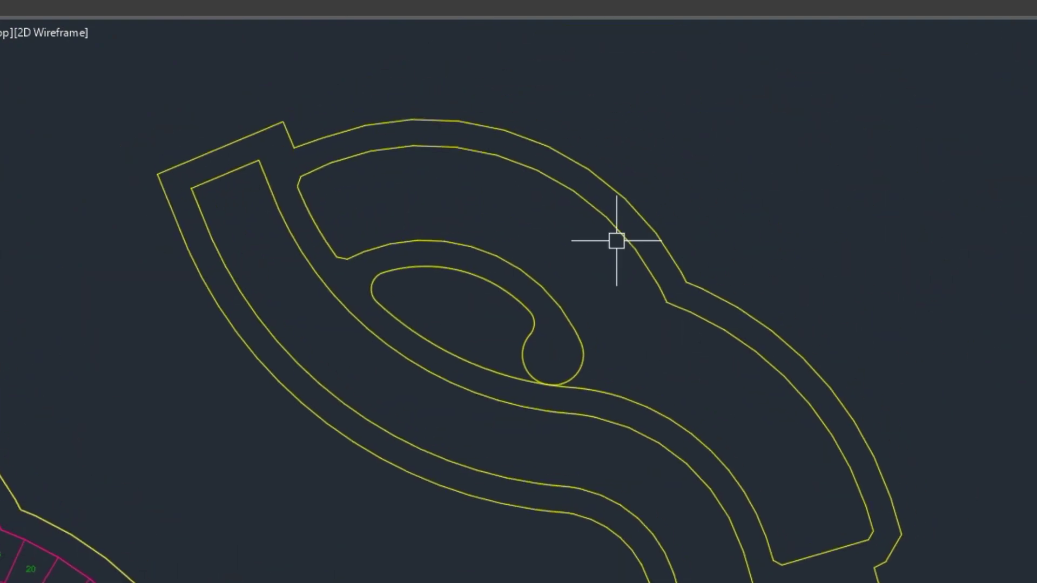
{"action": "left_click", "coordinate": [216, 148]}
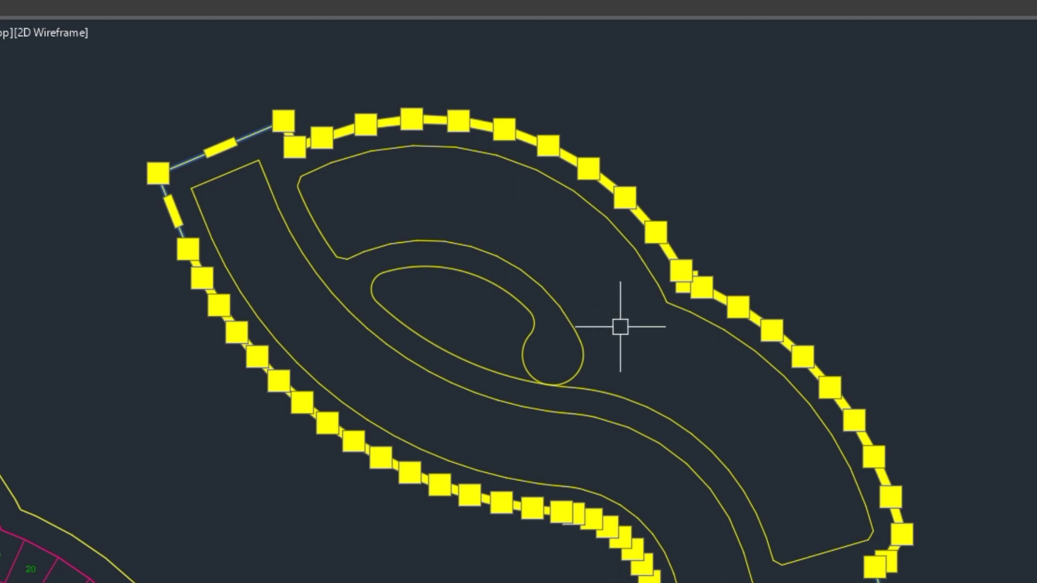
{"action": "key", "text": "Escape"}
{"action": "scroll", "coordinate": [775, 555], "scroll_direction": "up", "scroll_amount": 2}
{"action": "scroll", "coordinate": [775, 572], "scroll_direction": "up", "scroll_amount": 2}
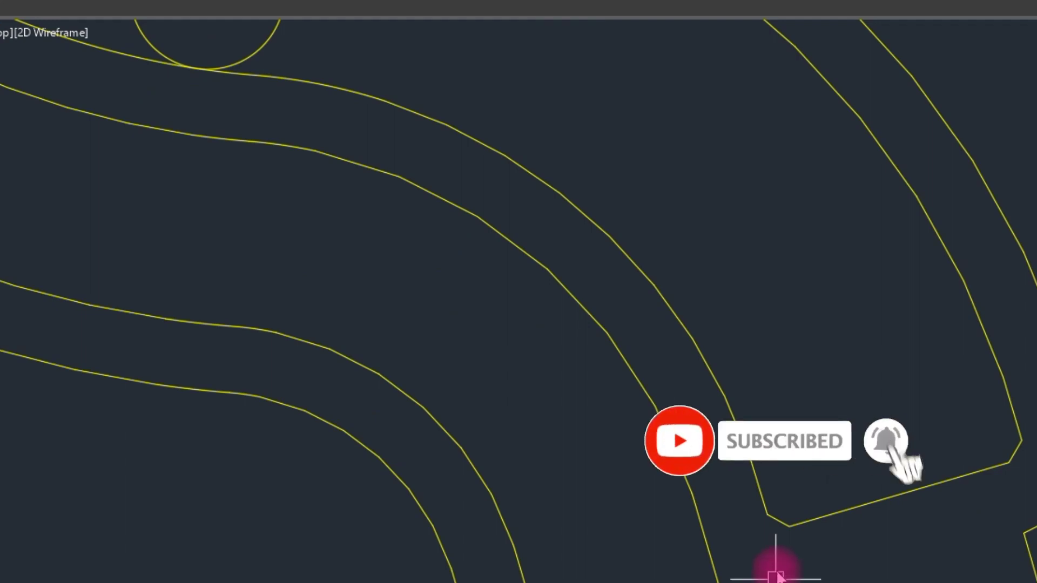
Step: Draw a polyline (PL) closing off the lower-right road end
{"action": "type", "text": "pl"}
{"action": "key", "text": "Return"}
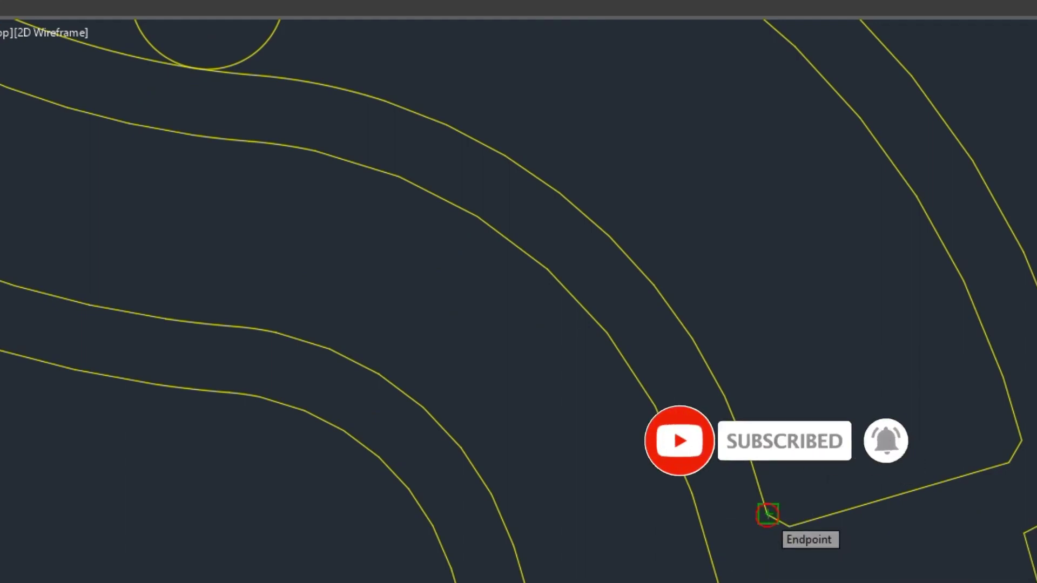
{"action": "left_click", "coordinate": [767, 514]}
{"action": "left_click", "coordinate": [704, 532]}
{"action": "scroll", "coordinate": [685, 558], "scroll_direction": "down", "scroll_amount": 3}
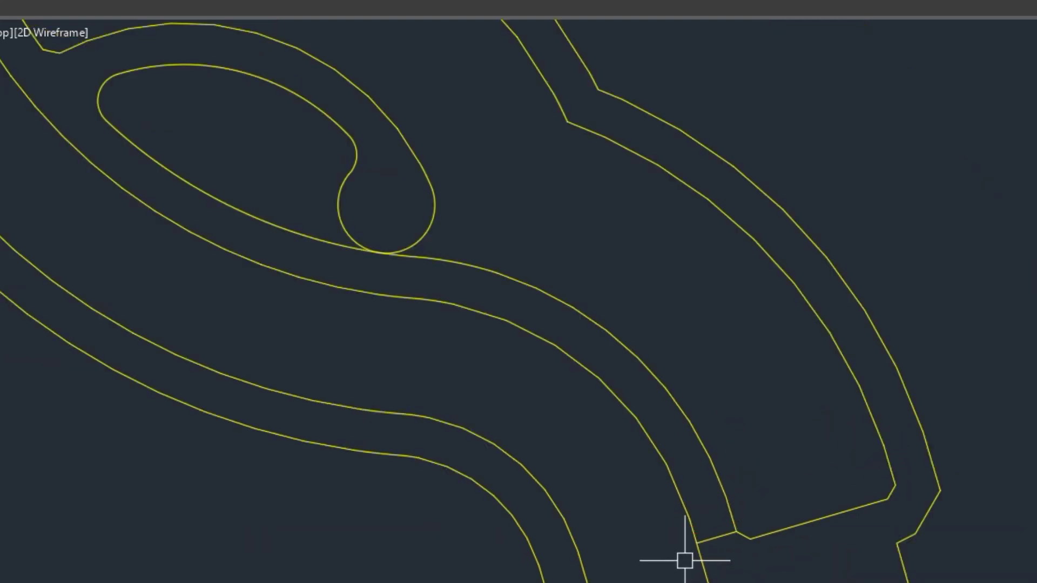
{"action": "scroll", "coordinate": [553, 572], "scroll_direction": "up", "scroll_amount": 4}
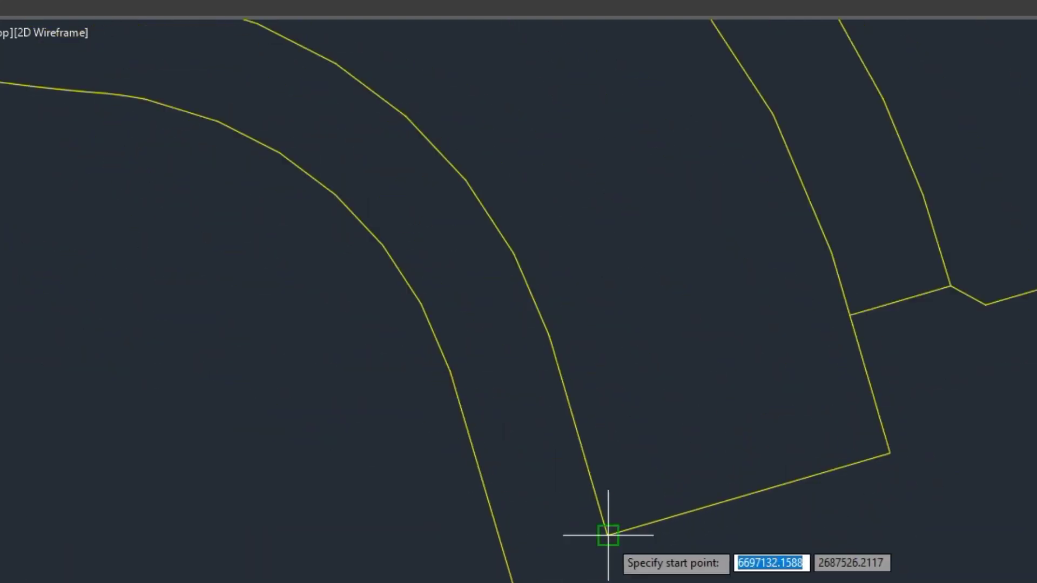
{"action": "left_click", "coordinate": [608, 534]}
{"action": "key", "text": "Escape"}
{"action": "scroll", "coordinate": [508, 564], "scroll_direction": "down", "scroll_amount": 3}
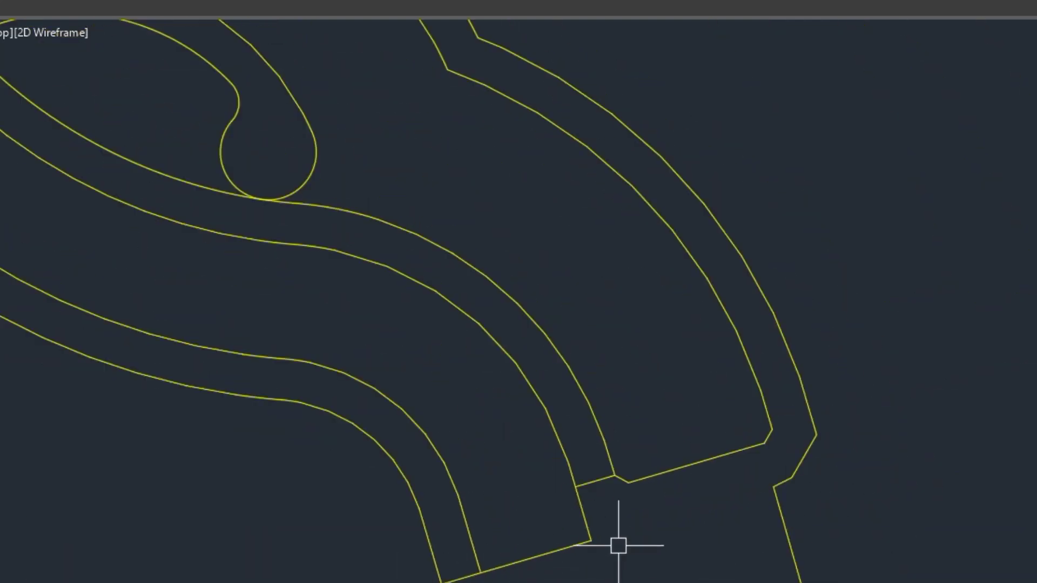
{"action": "scroll", "coordinate": [768, 504], "scroll_direction": "up", "scroll_amount": 2}
{"action": "key", "text": "space"}
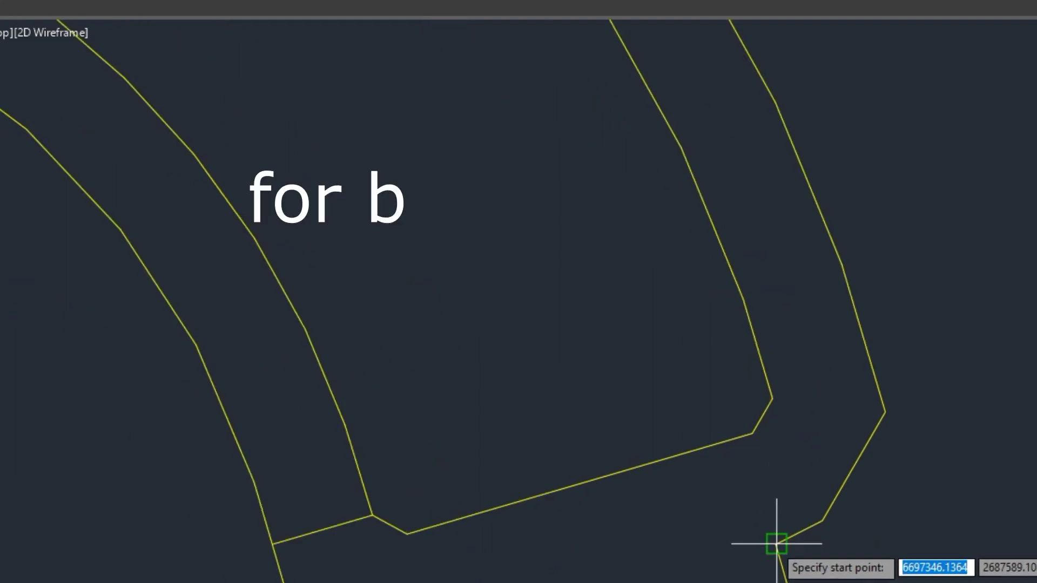
{"action": "left_click", "coordinate": [776, 542]}
{"action": "key", "text": "Escape"}
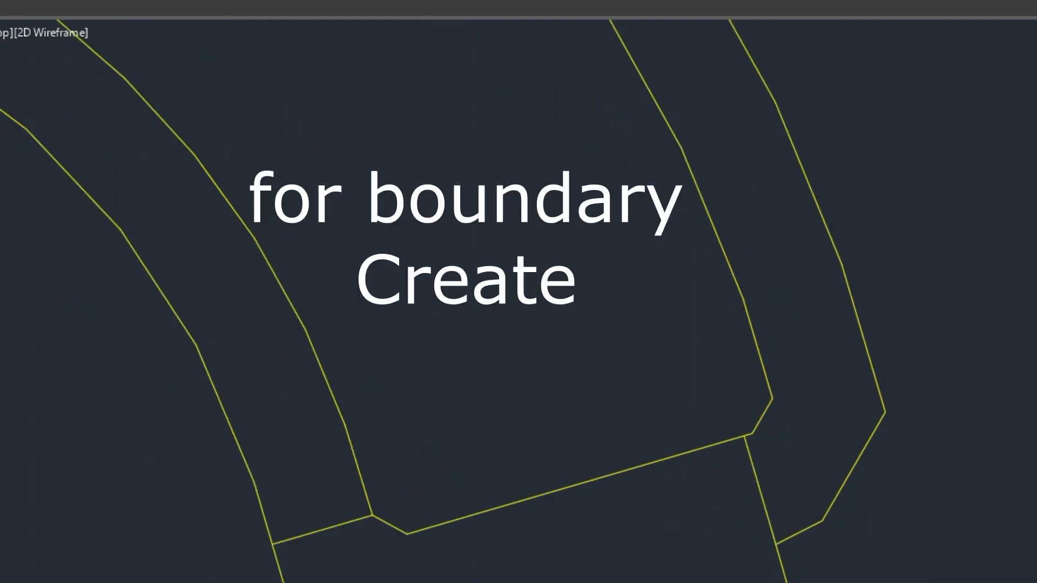
{"action": "scroll", "coordinate": [553, 462], "scroll_direction": "down", "scroll_amount": 5}
{"action": "scroll", "coordinate": [514, 389], "scroll_direction": "up", "scroll_amount": 3}
{"action": "scroll", "coordinate": [437, 359], "scroll_direction": "up", "scroll_amount": 2}
Step: Draw closing polylines across the entrance road end and its corners
{"action": "key", "text": "space"}
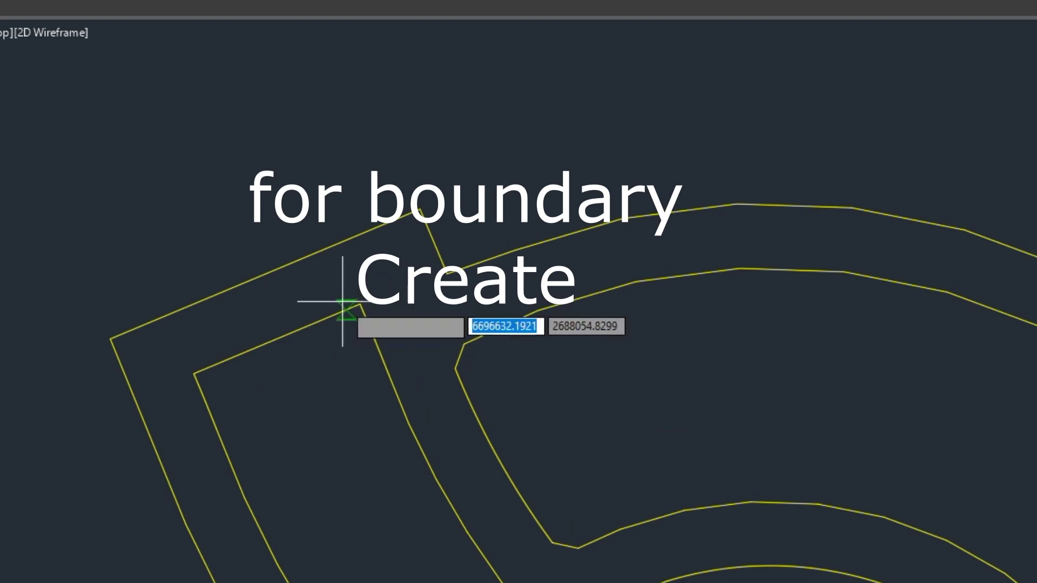
{"action": "left_click", "coordinate": [360, 303]}
{"action": "left_click", "coordinate": [445, 273]}
{"action": "key", "text": "space"}
{"action": "key", "text": "space"}
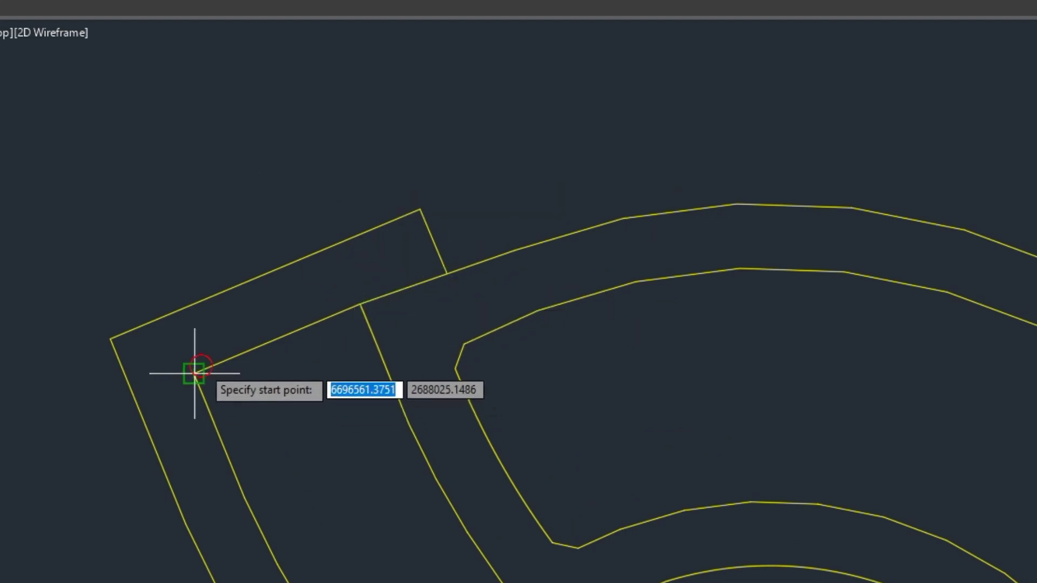
{"action": "left_click", "coordinate": [195, 373]}
{"action": "left_click", "coordinate": [133, 397]}
{"action": "key", "text": "space"}
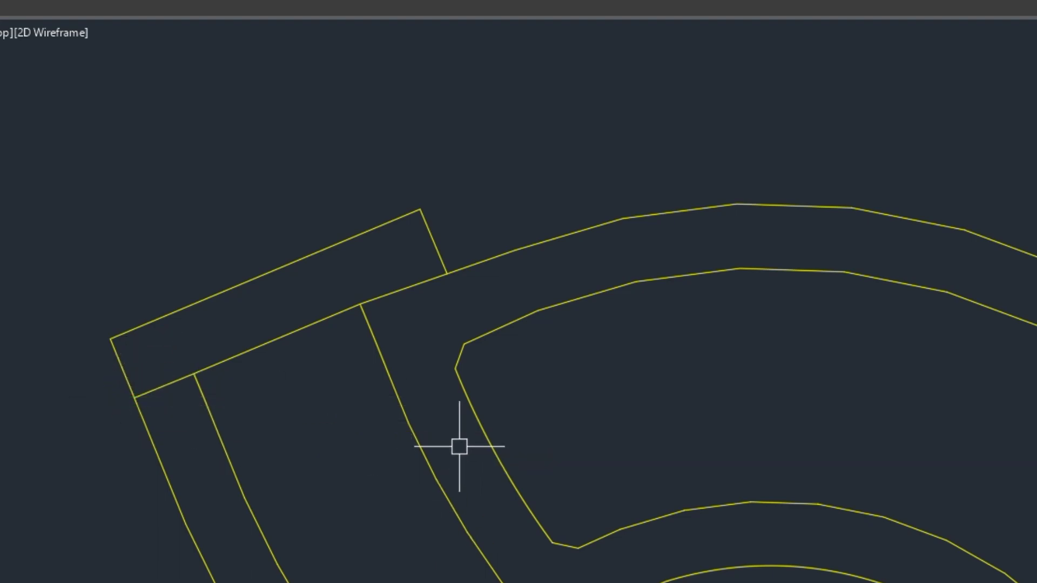
{"action": "key", "text": "space"}
{"action": "left_click", "coordinate": [456, 369]}
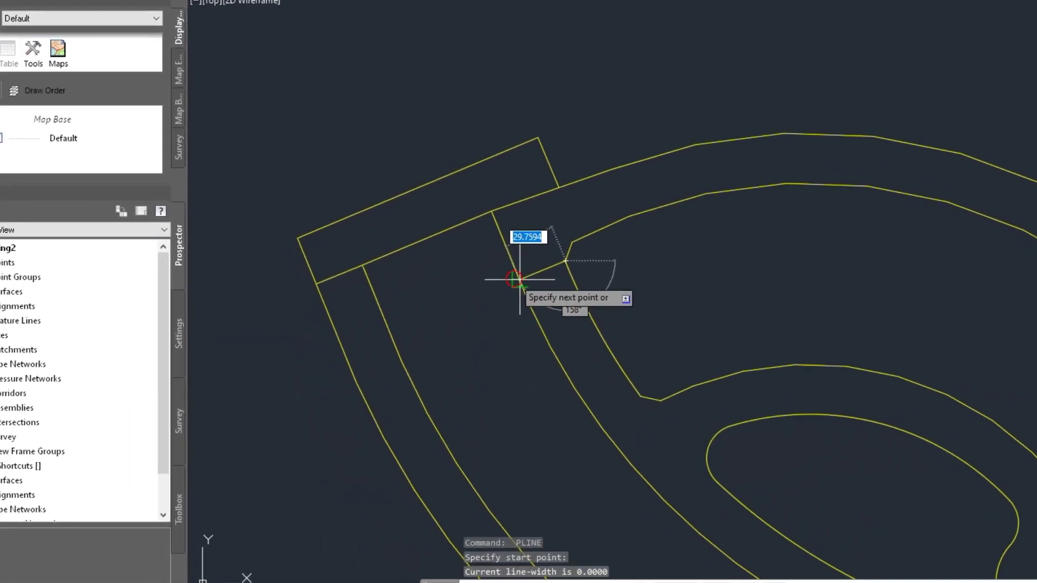
{"action": "left_click", "coordinate": [519, 280]}
{"action": "key", "text": "space"}
{"action": "scroll", "coordinate": [562, 371], "scroll_direction": "down", "scroll_amount": 3}
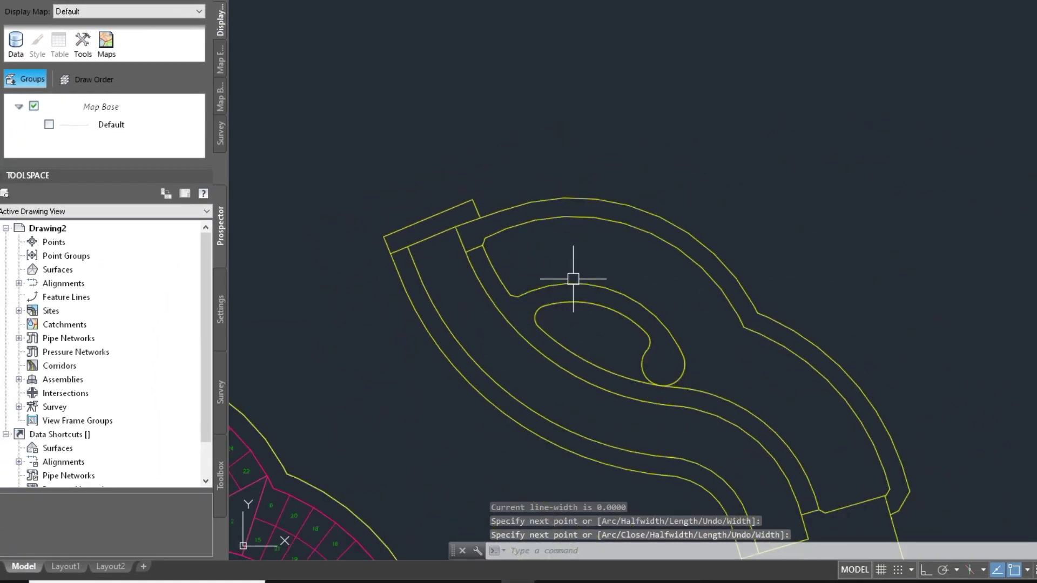
{"action": "scroll", "coordinate": [735, 291], "scroll_direction": "down", "scroll_amount": 3}
{"action": "scroll", "coordinate": [804, 478], "scroll_direction": "up", "scroll_amount": 3}
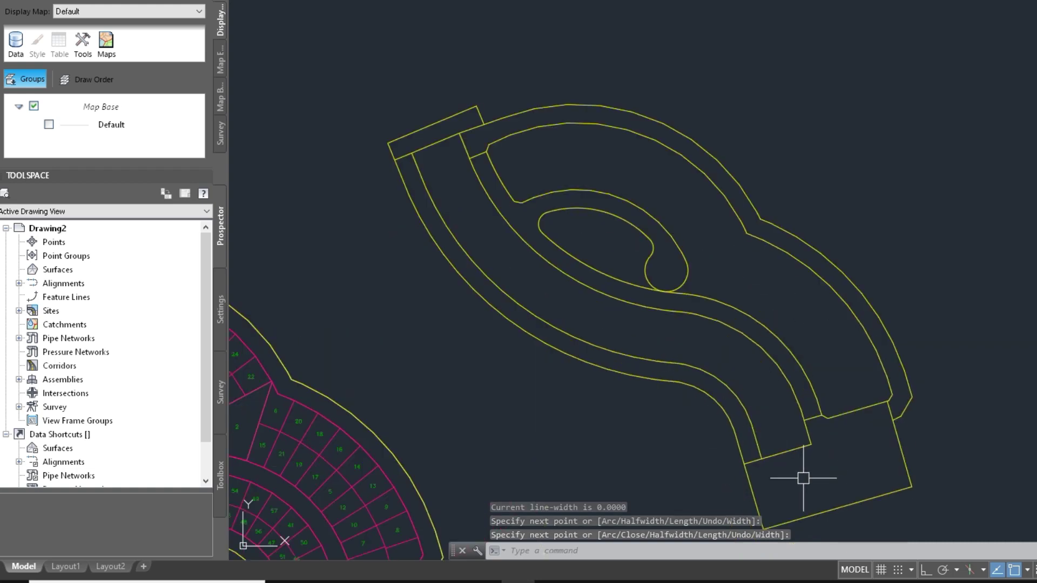
Step: Run BO and pick inside the lower-right end, curving road band, entrance end and top road band
{"action": "type", "text": "bo"}
{"action": "key", "text": "space"}
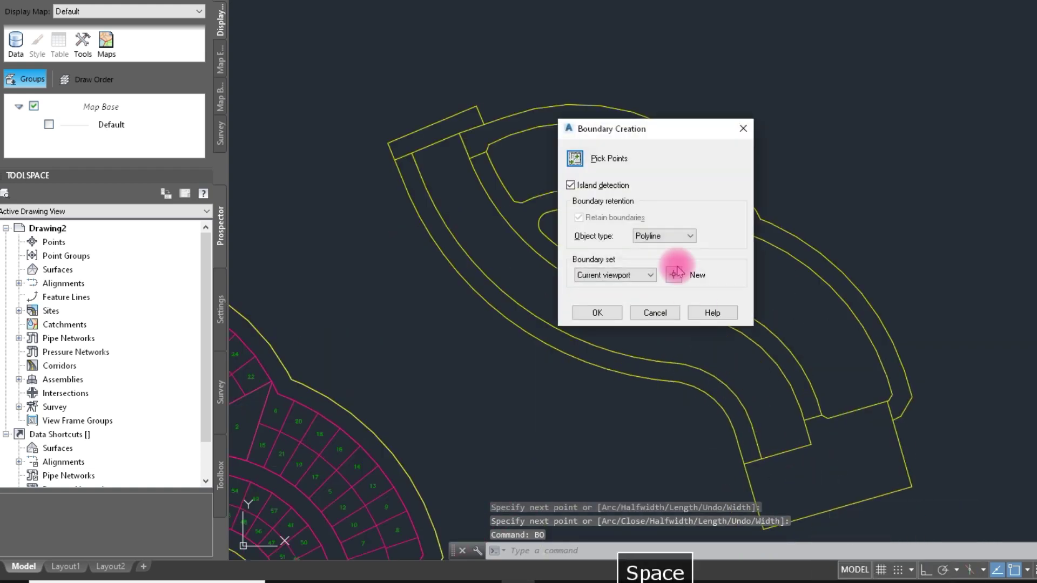
{"action": "left_click", "coordinate": [576, 159]}
{"action": "left_click", "coordinate": [828, 481]}
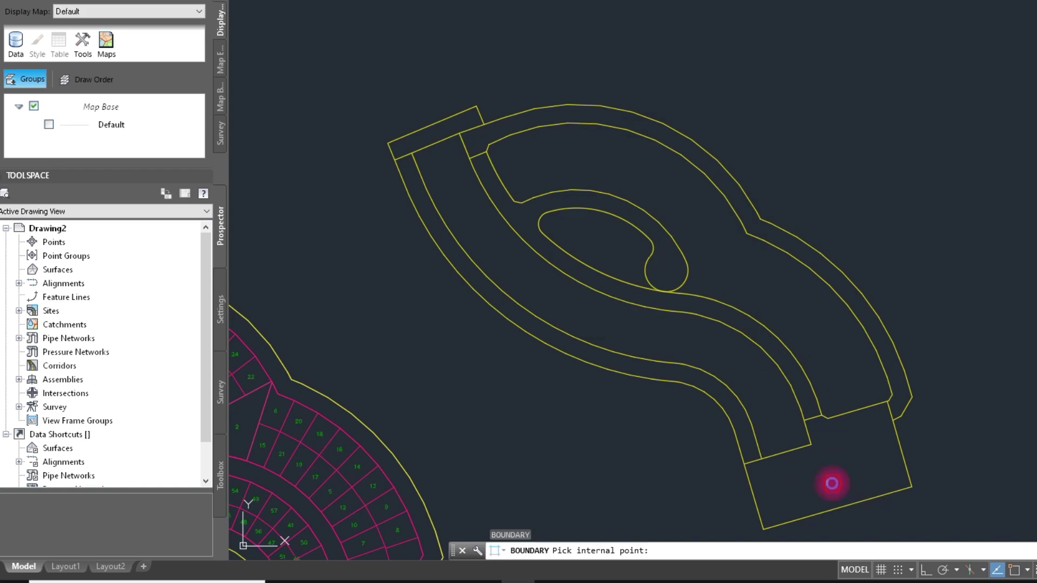
{"action": "scroll", "coordinate": [713, 387], "scroll_direction": "up", "scroll_amount": 3}
{"action": "left_click", "coordinate": [720, 340]}
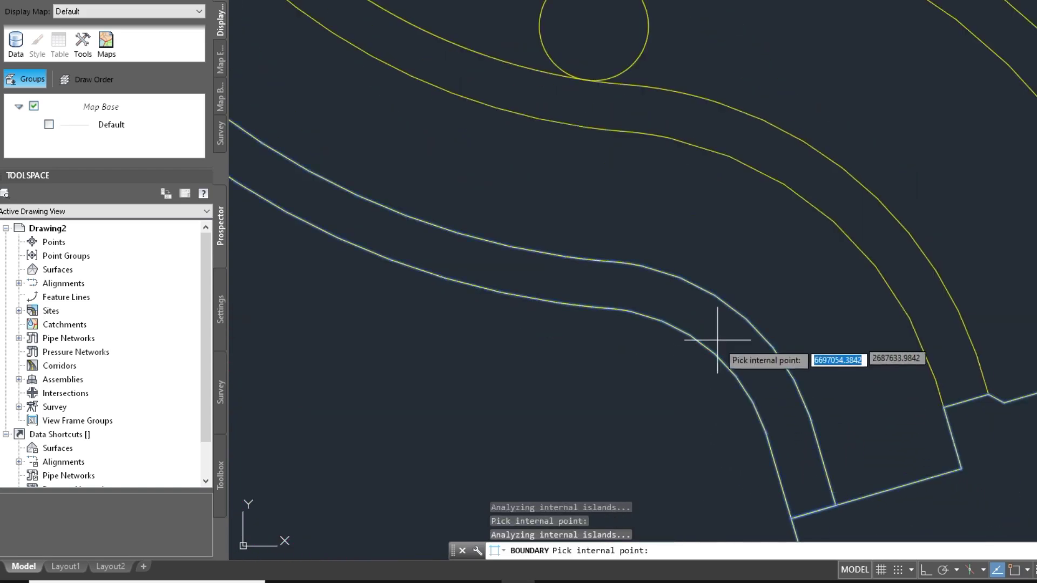
{"action": "scroll", "coordinate": [724, 336], "scroll_direction": "down", "scroll_amount": 5}
{"action": "scroll", "coordinate": [573, 261], "scroll_direction": "up", "scroll_amount": 4}
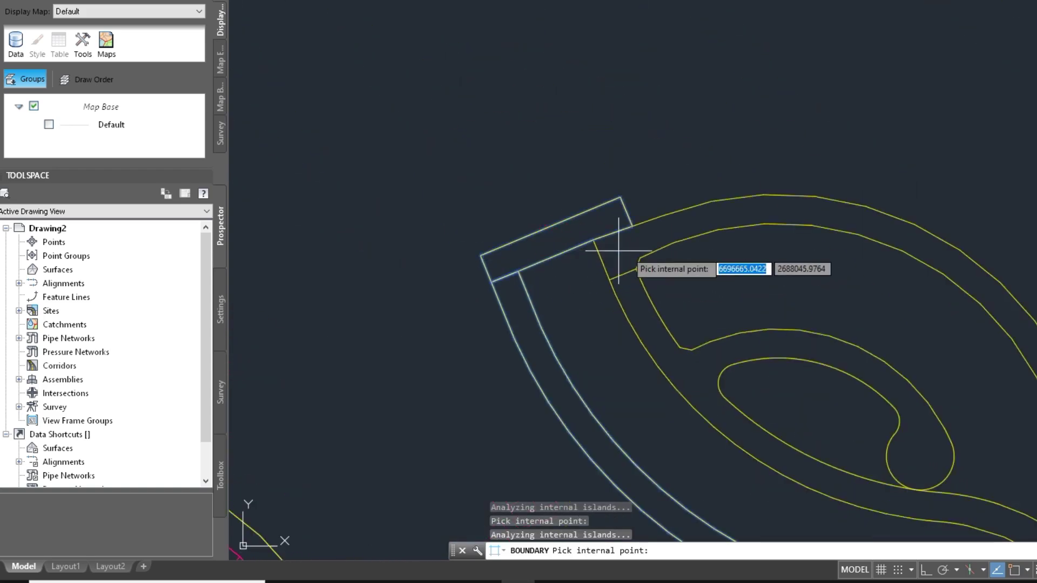
{"action": "left_click", "coordinate": [619, 254]}
{"action": "left_click", "coordinate": [646, 329]}
{"action": "scroll", "coordinate": [621, 324], "scroll_direction": "down", "scroll_amount": 4}
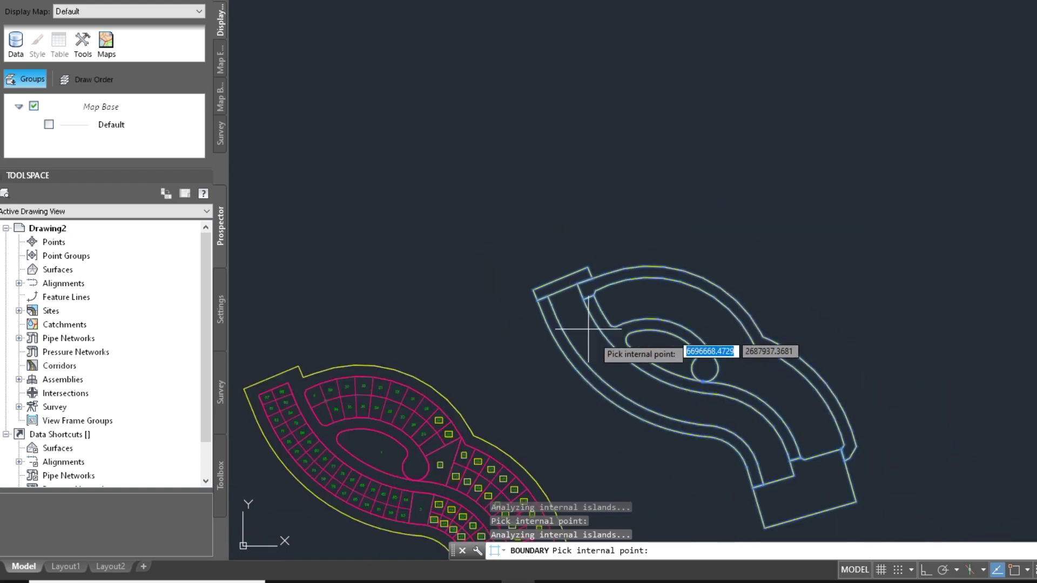
{"action": "scroll", "coordinate": [767, 410], "scroll_direction": "up", "scroll_amount": 3}
{"action": "scroll", "coordinate": [842, 475], "scroll_direction": "up", "scroll_amount": 2}
{"action": "key", "text": "Return"}
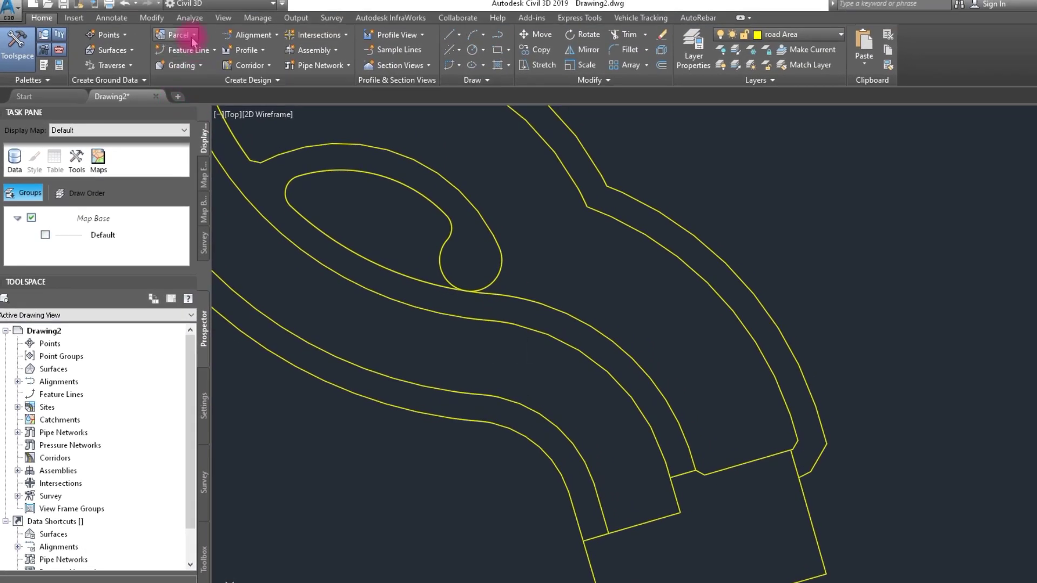
Step: Pick the road's end and bottom rectangles, left edge, outer boundary and inner loop lines as parcel objects
{"action": "left_click", "coordinate": [181, 34]}
{"action": "left_click", "coordinate": [216, 86]}
{"action": "scroll", "coordinate": [481, 277], "scroll_direction": "down", "scroll_amount": 5}
{"action": "scroll", "coordinate": [478, 275], "scroll_direction": "up", "scroll_amount": 3}
{"action": "scroll", "coordinate": [458, 271], "scroll_direction": "up", "scroll_amount": 3}
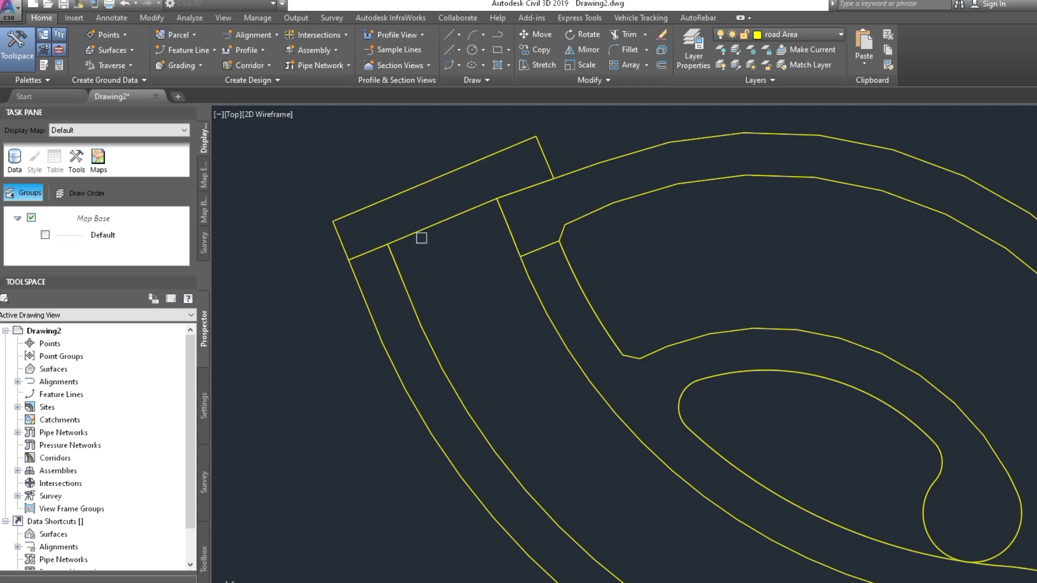
{"action": "left_click", "coordinate": [413, 233]}
{"action": "left_click", "coordinate": [410, 296]}
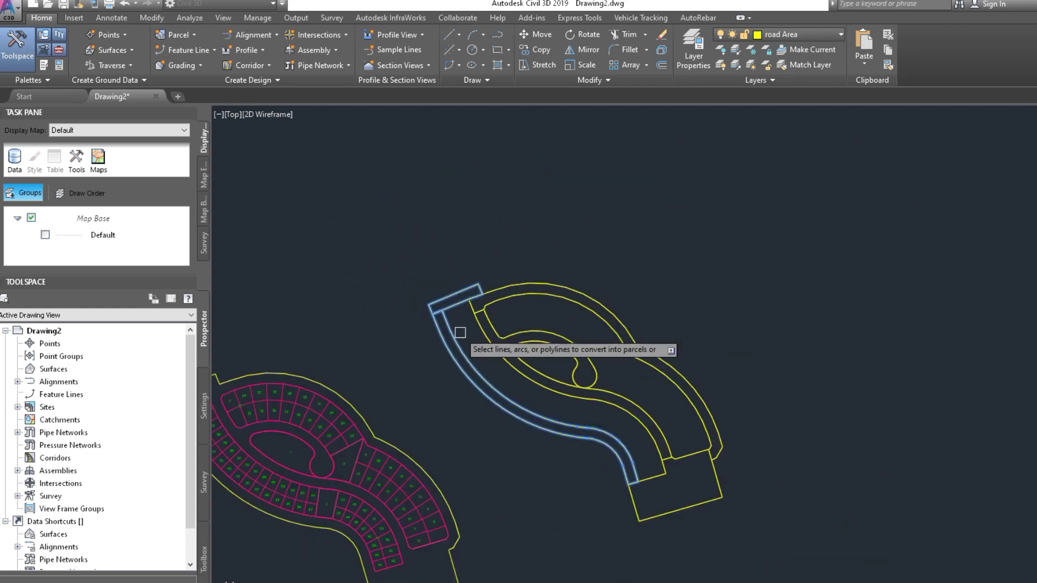
{"action": "scroll", "coordinate": [646, 485], "scroll_direction": "up", "scroll_amount": 3}
{"action": "left_click", "coordinate": [655, 480]}
{"action": "left_click", "coordinate": [726, 389]}
{"action": "left_click", "coordinate": [654, 384]}
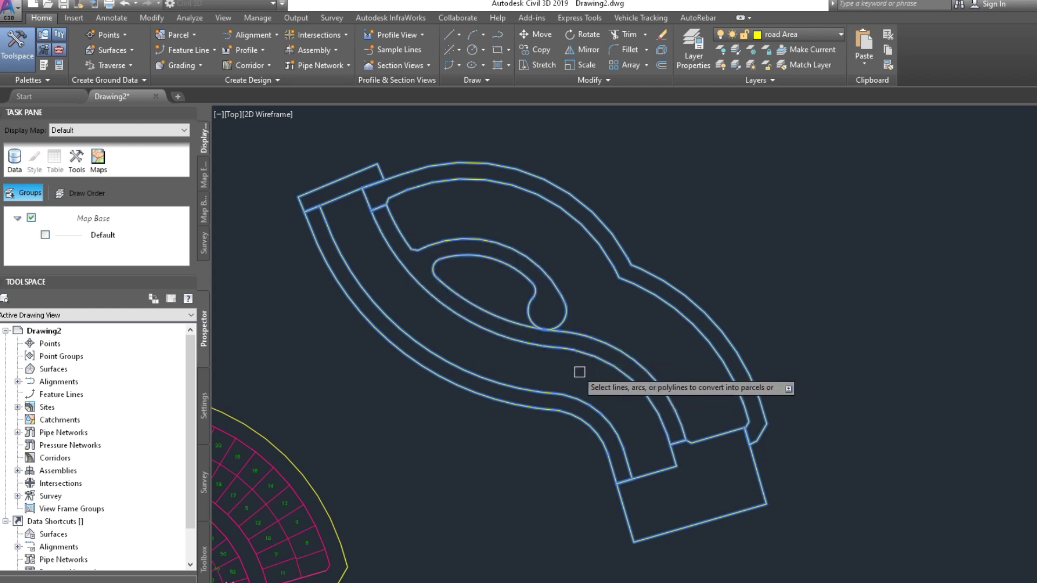
Step: Make the picked road lines magenta numbered parcels in a new Road Area style copied from Lots Area
{"action": "key", "text": "Return"}
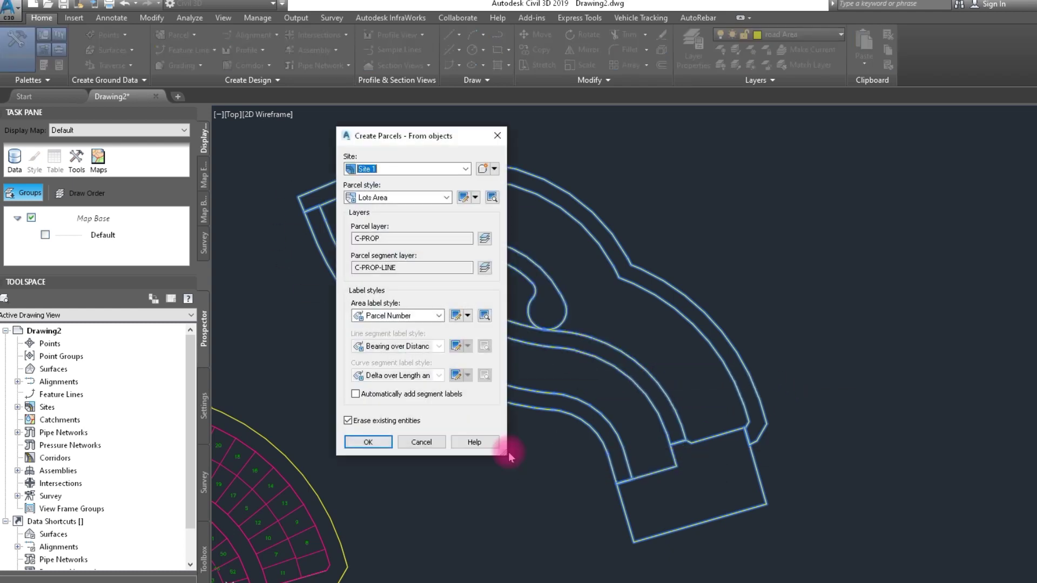
{"action": "left_click", "coordinate": [474, 198]}
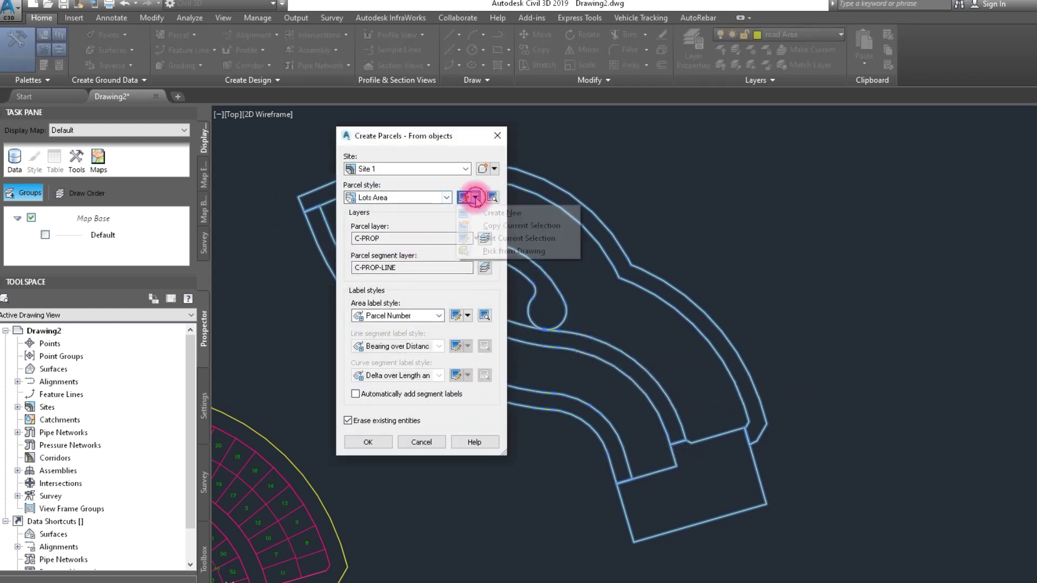
{"action": "left_click", "coordinate": [502, 226]}
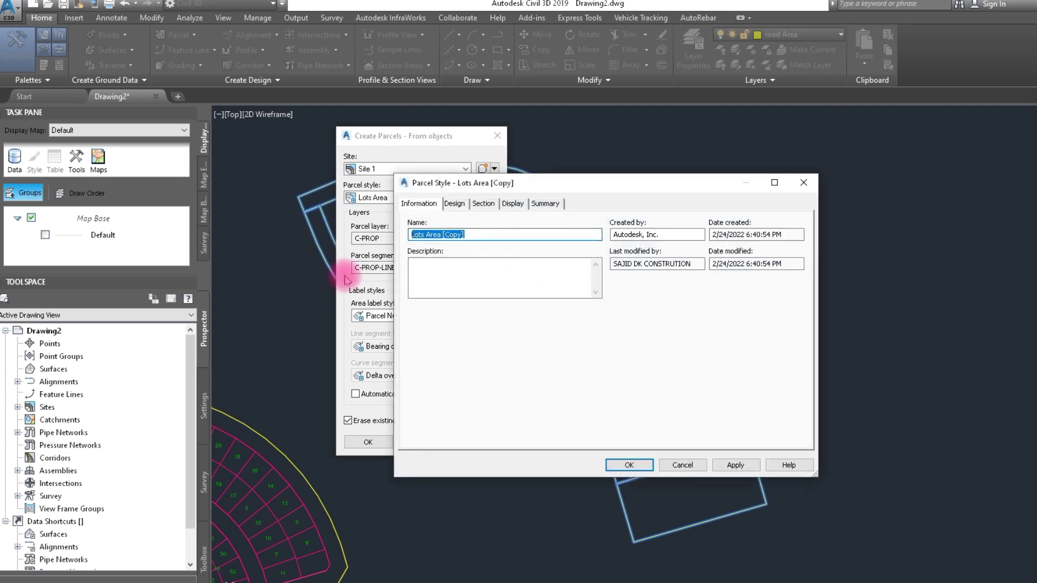
{"action": "type", "text": "Road Area"}
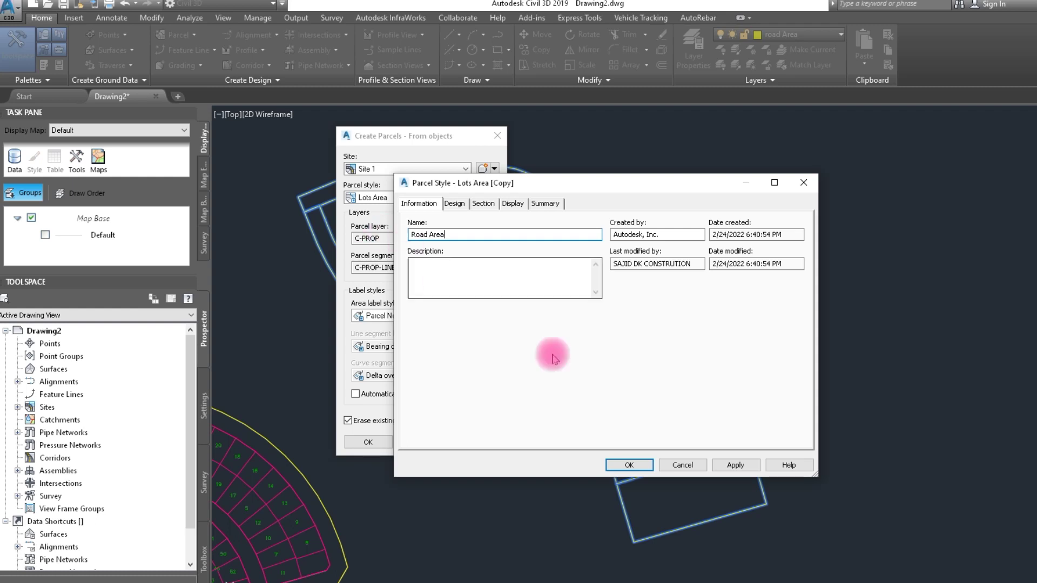
{"action": "left_click", "coordinate": [629, 465]}
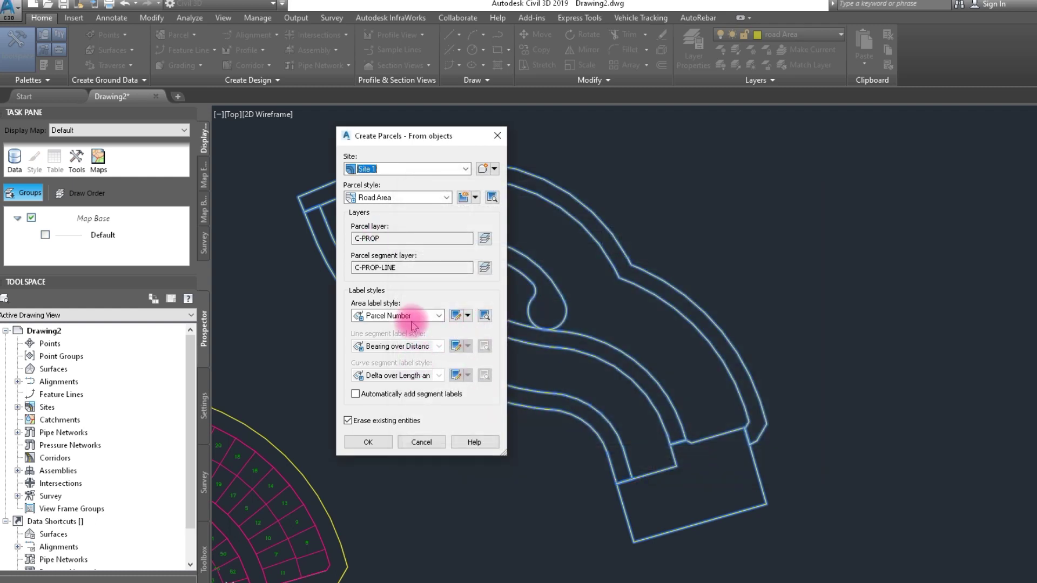
{"action": "left_click", "coordinate": [369, 442]}
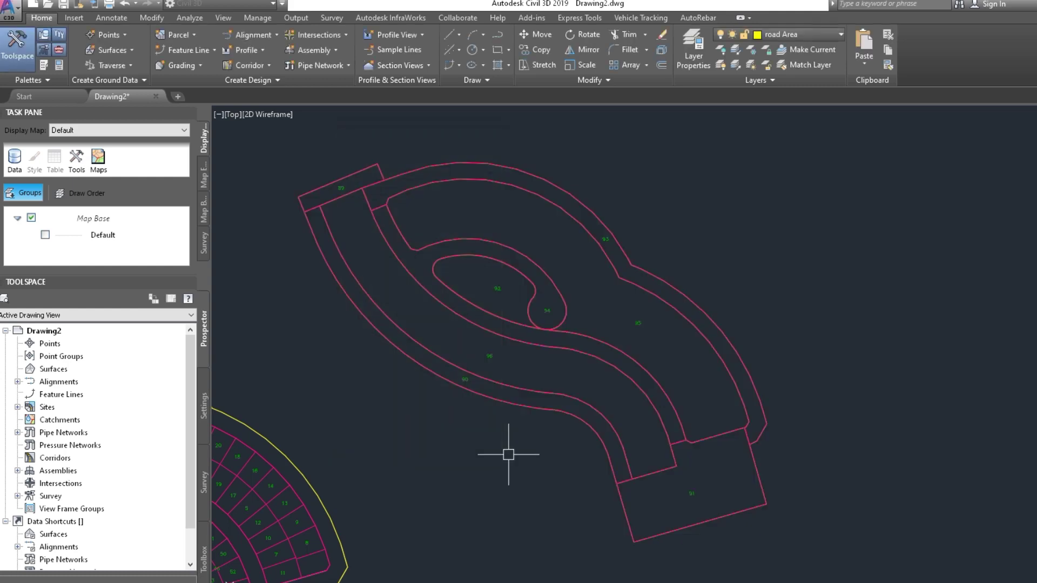
Step: Pan and zoom the drawing so both sites' parcel groups are in view
{"action": "scroll", "coordinate": [504, 440], "scroll_direction": "down", "scroll_amount": 5}
{"action": "scroll", "coordinate": [470, 420], "scroll_direction": "up", "scroll_amount": 4}
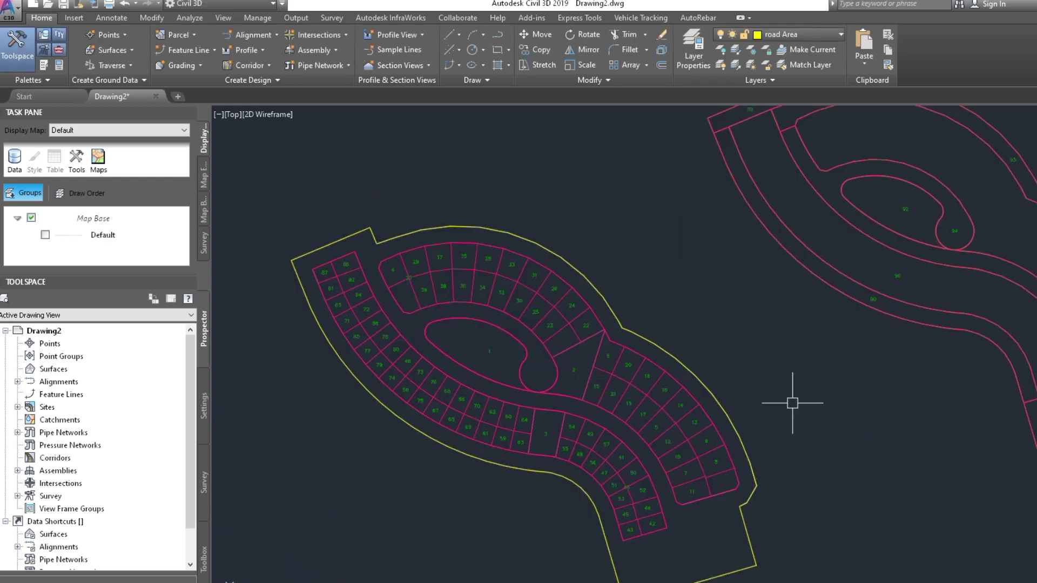
{"action": "middle_click_drag", "start_coordinate": [792, 403], "coordinate": [609, 412]}
{"action": "scroll", "coordinate": [701, 411], "scroll_direction": "down", "scroll_amount": 3}
{"action": "scroll", "coordinate": [540, 380], "scroll_direction": "up", "scroll_amount": 3}
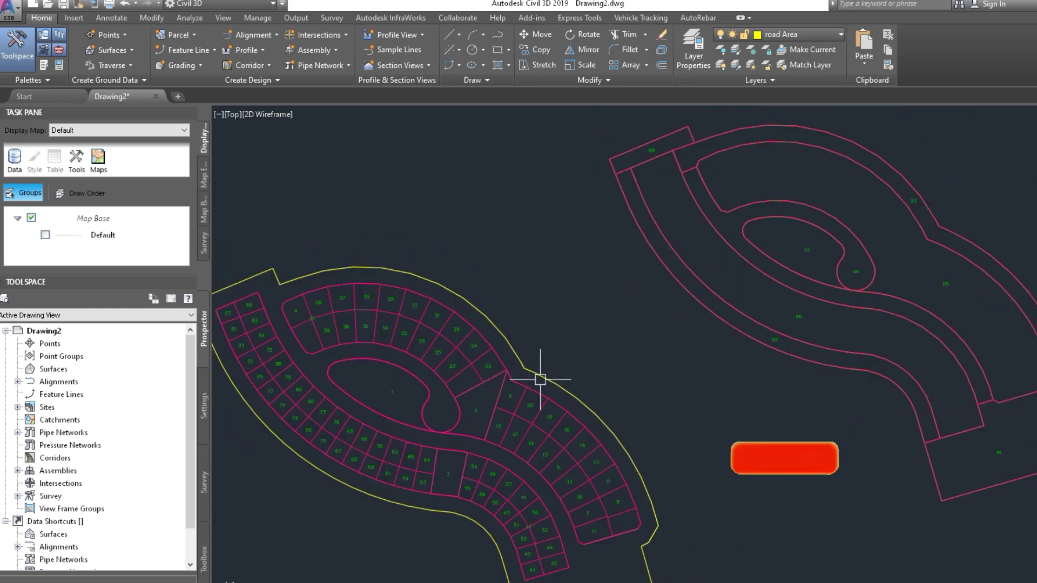
{"action": "scroll", "coordinate": [556, 316], "scroll_direction": "down", "scroll_amount": 3}
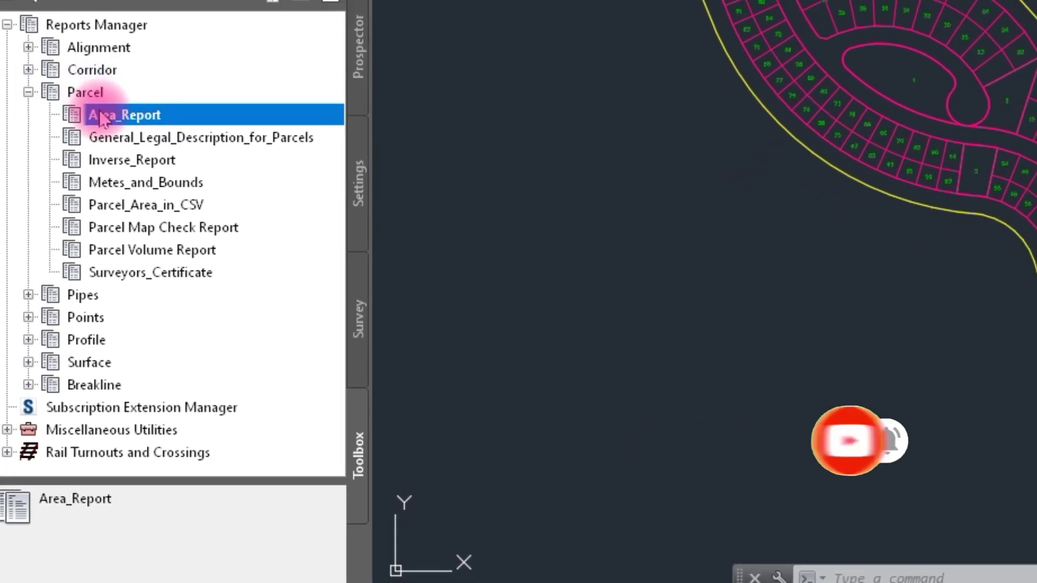
Step: Execute Area_Report for all parcels and save it as Excel 97-2003 workbook 'Areas'
{"action": "right_click", "coordinate": [97, 332]}
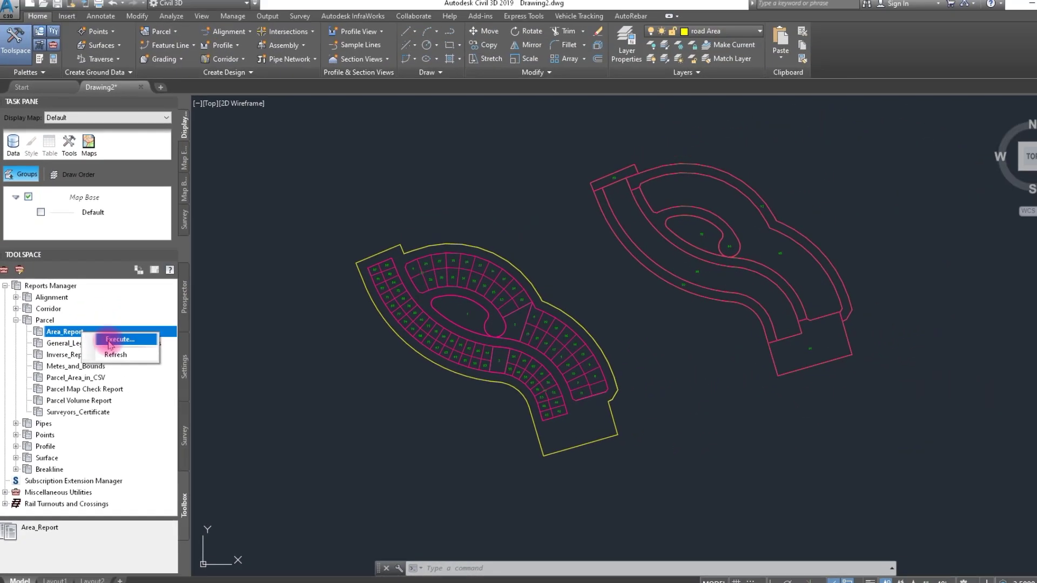
{"action": "left_click", "coordinate": [111, 340]}
{"action": "left_click", "coordinate": [525, 427]}
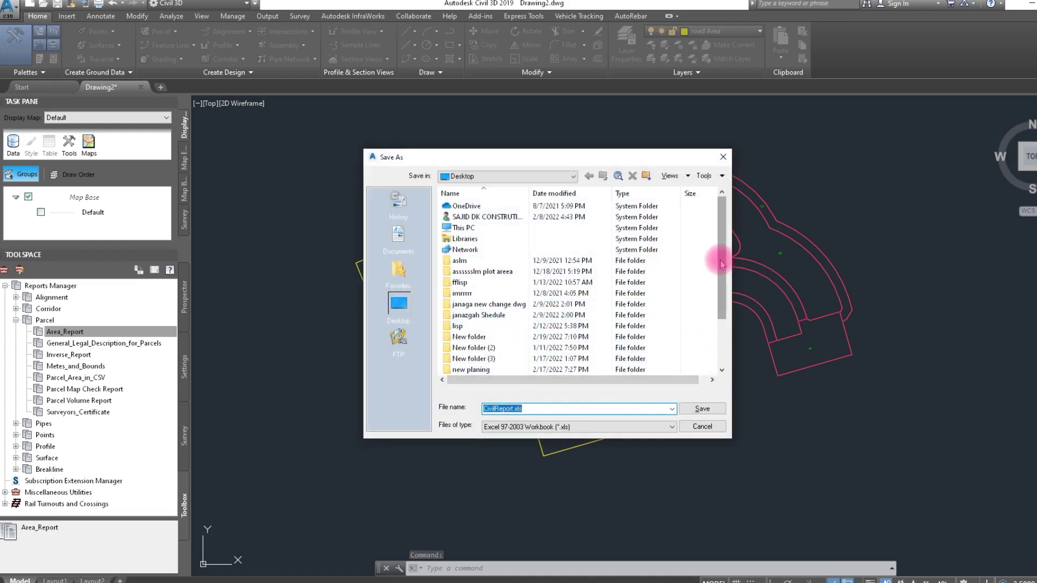
{"action": "mouse_move", "coordinate": [720, 260]}
{"action": "left_mouse_down"}
{"action": "mouse_move", "coordinate": [736, 343]}
{"action": "mouse_move", "coordinate": [718, 249]}
{"action": "left_mouse_up"}
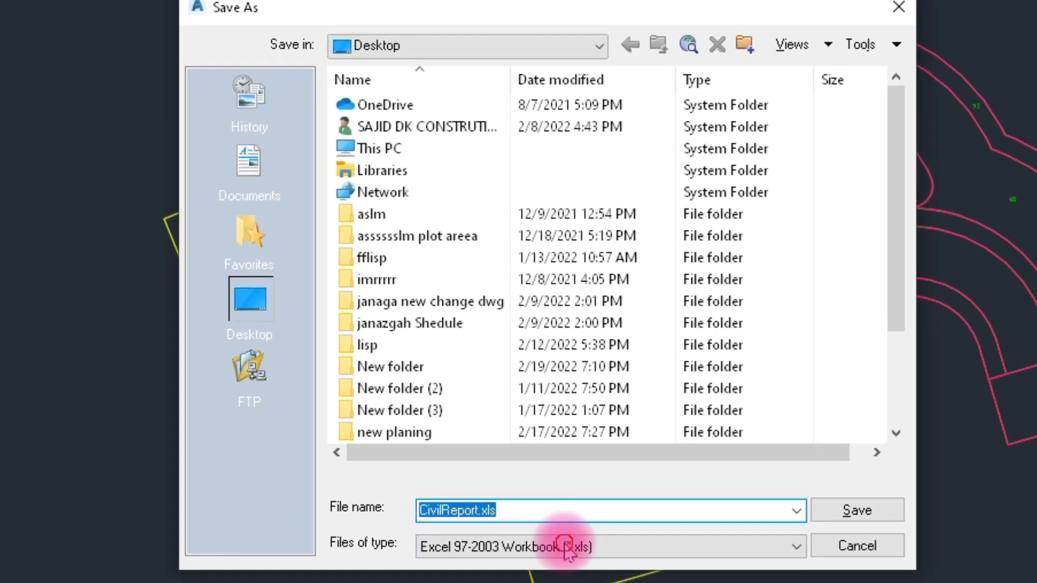
{"action": "left_click", "coordinate": [561, 492]}
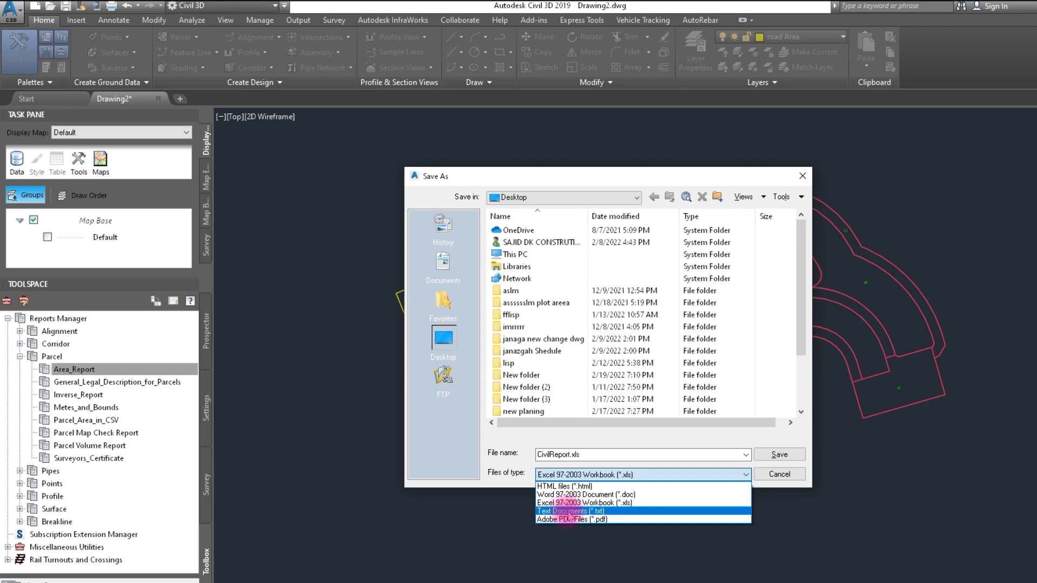
{"action": "key", "text": "Up"}
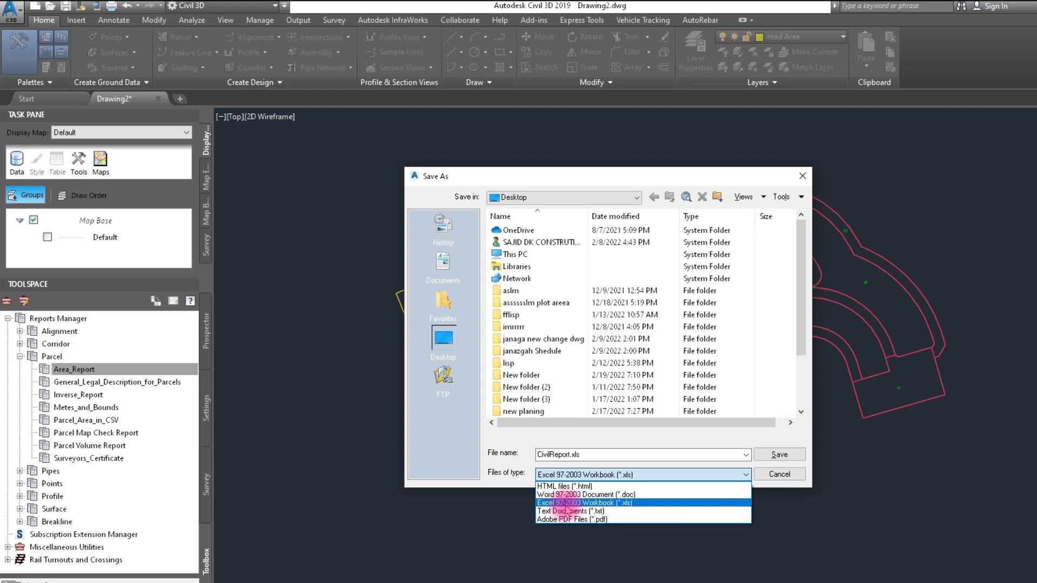
{"action": "key", "text": "Return"}
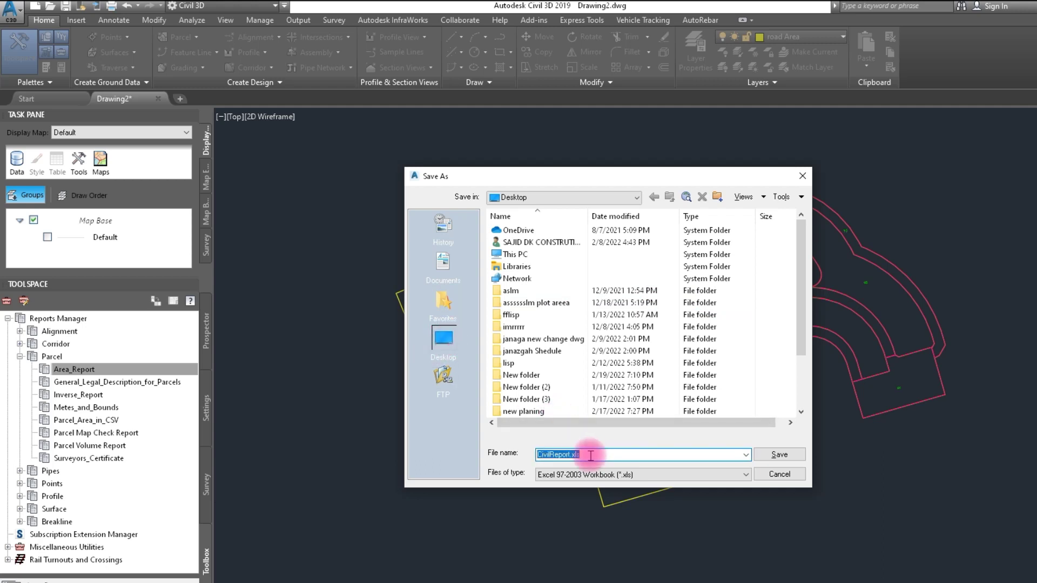
{"action": "type", "text": "Areas"}
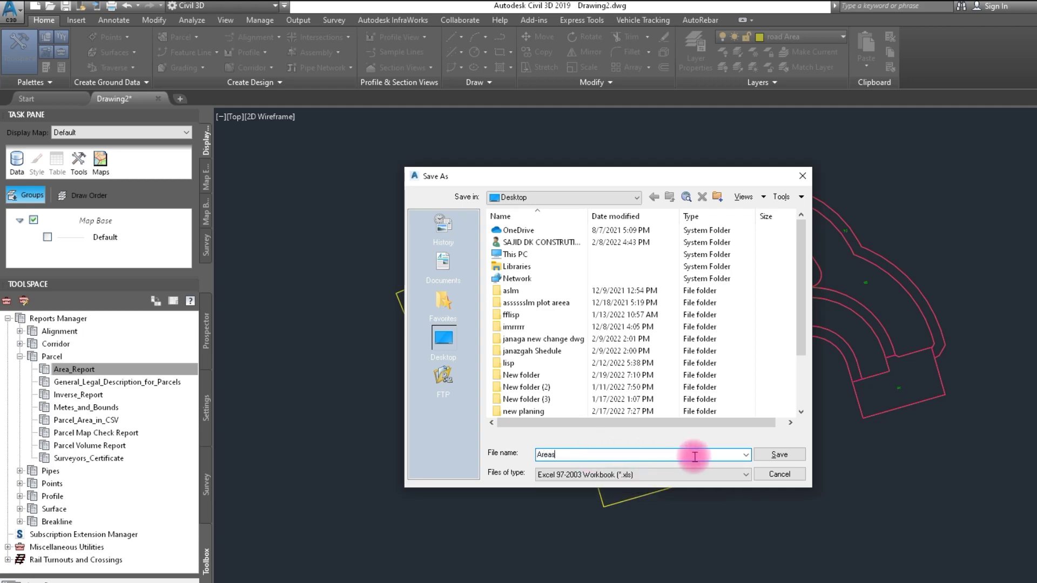
{"action": "left_click", "coordinate": [779, 454]}
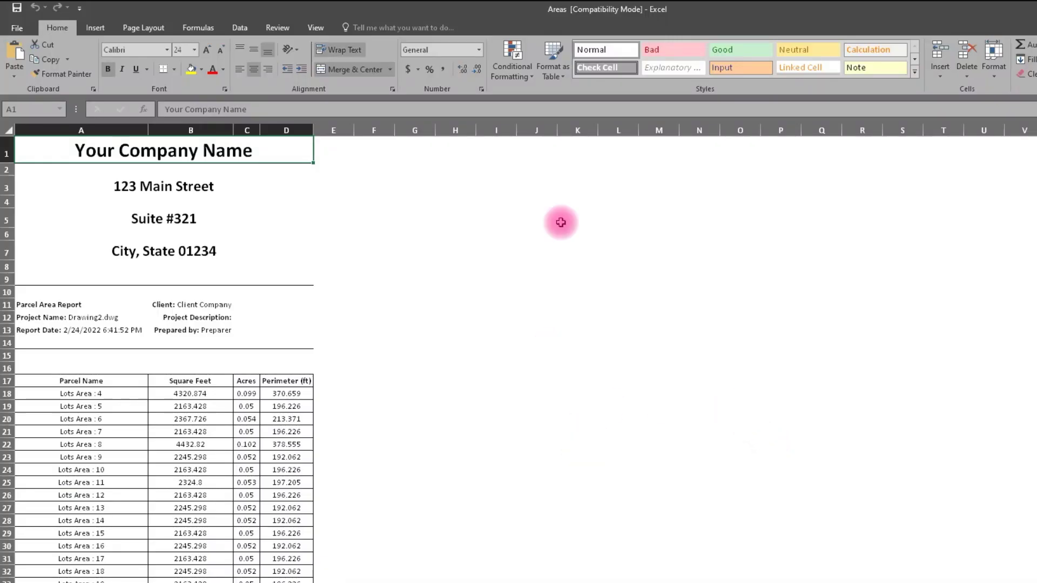
Step: Scroll through the Areas table to the Road Area rows and select cell G108
{"action": "scroll", "coordinate": [465, 301], "scroll_direction": "down", "scroll_amount": 9}
{"action": "scroll", "coordinate": [452, 300], "scroll_direction": "down", "scroll_amount": 20}
{"action": "scroll", "coordinate": [452, 300], "scroll_direction": "down", "scroll_amount": 5}
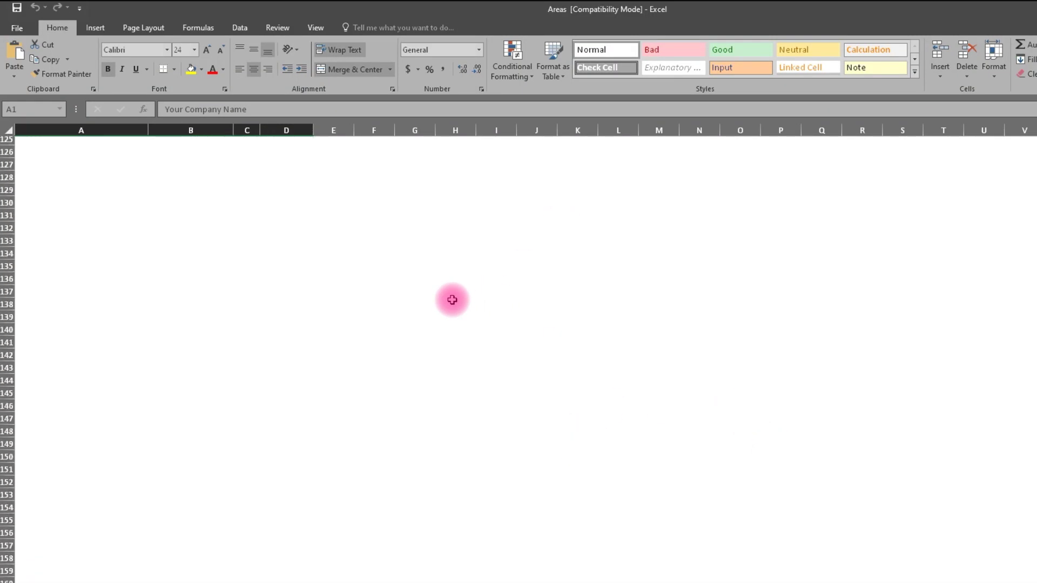
{"action": "scroll", "coordinate": [451, 299], "scroll_direction": "up", "scroll_amount": 14}
{"action": "scroll", "coordinate": [448, 308], "scroll_direction": "down", "scroll_amount": 13}
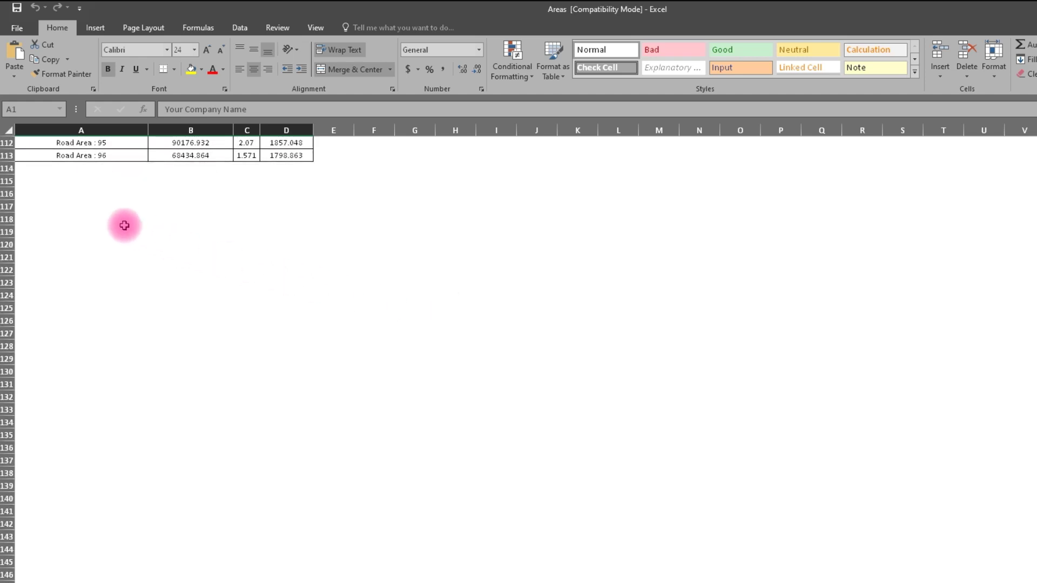
{"action": "scroll", "coordinate": [135, 226], "scroll_direction": "up", "scroll_amount": 13}
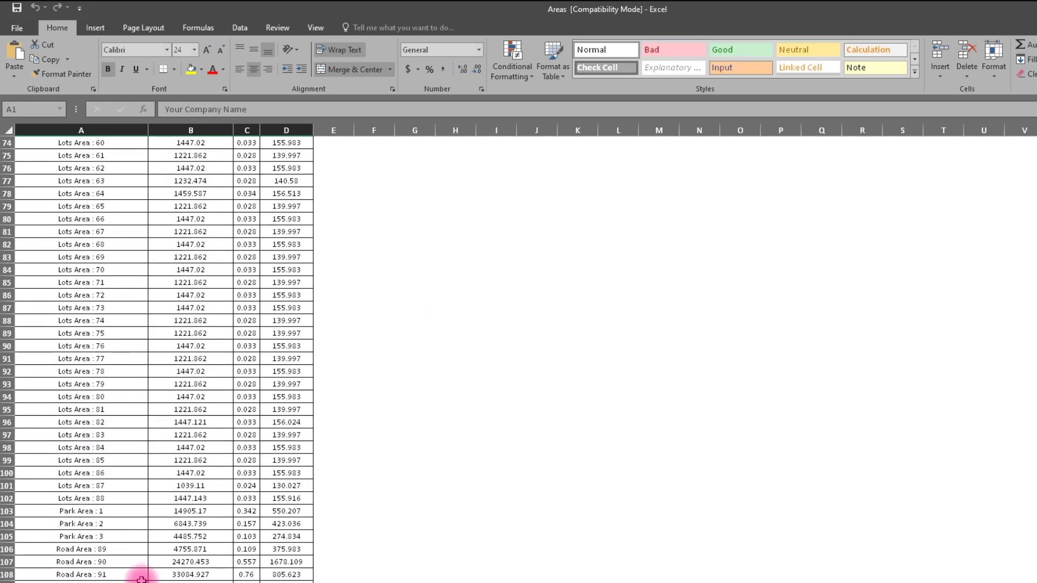
{"action": "scroll", "coordinate": [175, 580], "scroll_direction": "down", "scroll_amount": 13}
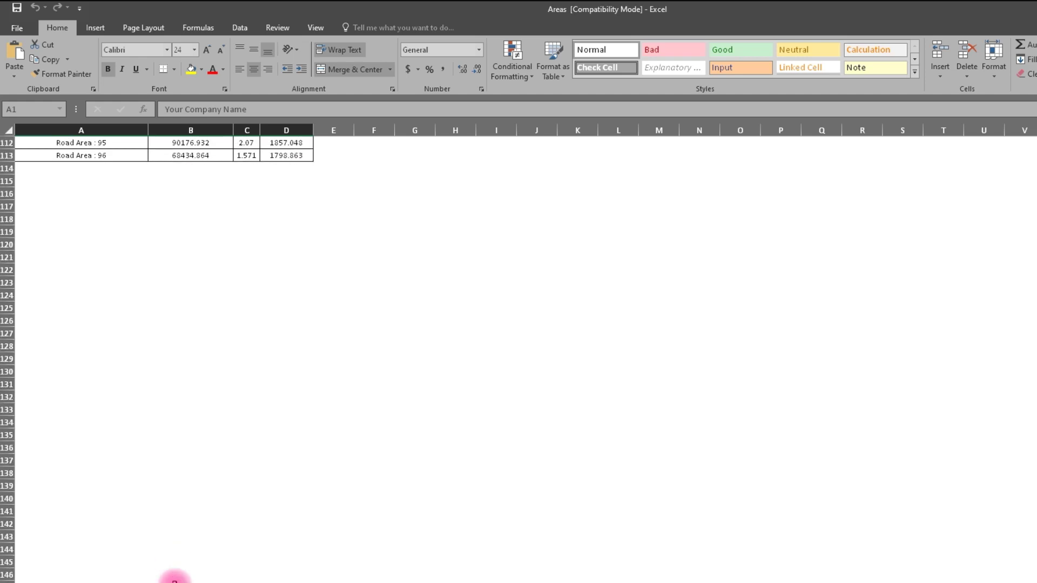
{"action": "scroll", "coordinate": [174, 580], "scroll_direction": "up", "scroll_amount": 13}
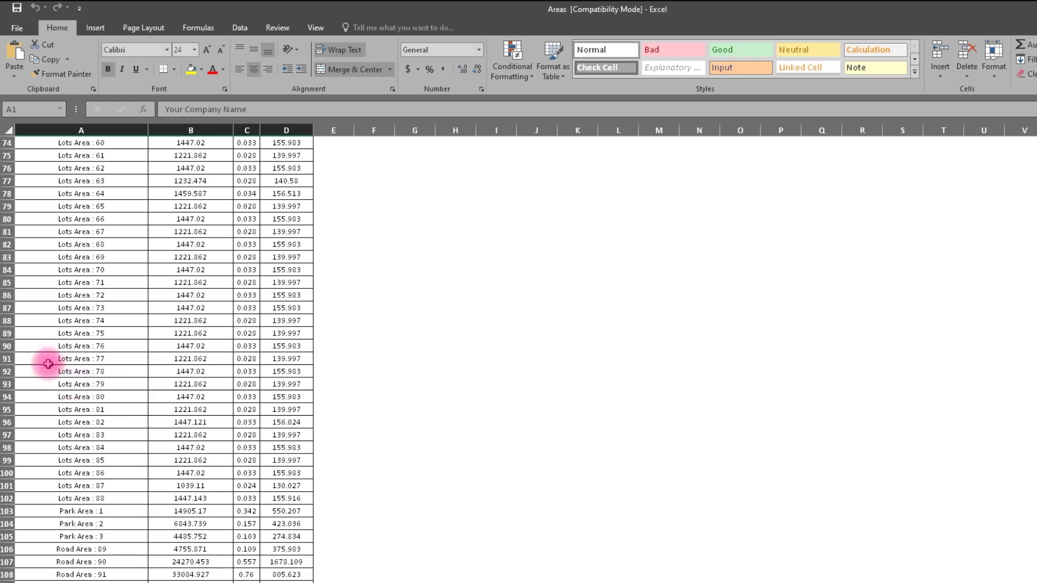
{"action": "scroll", "coordinate": [184, 414], "scroll_direction": "up", "scroll_amount": 13}
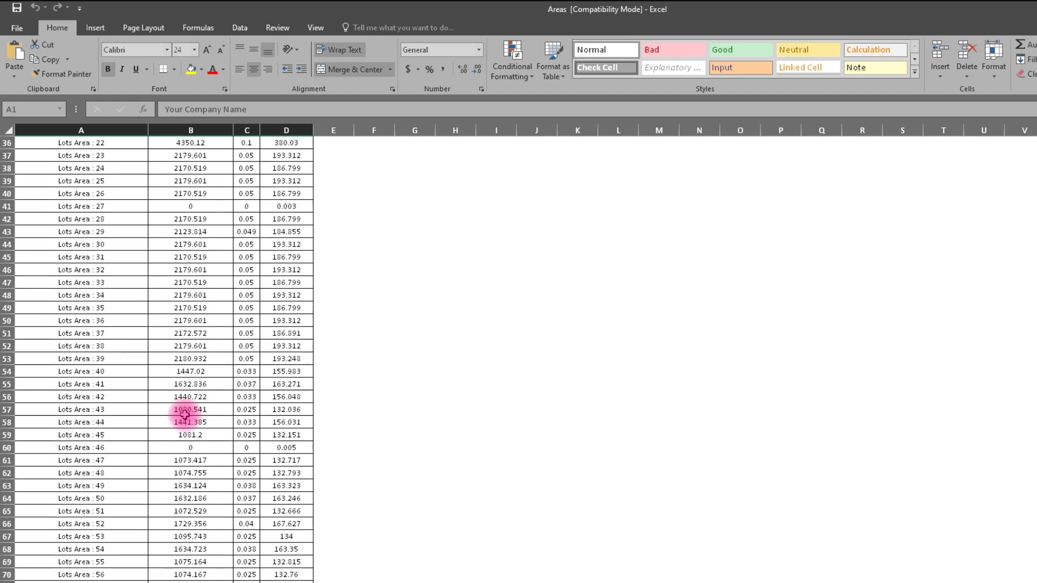
{"action": "scroll", "coordinate": [185, 414], "scroll_direction": "up", "scroll_amount": 11}
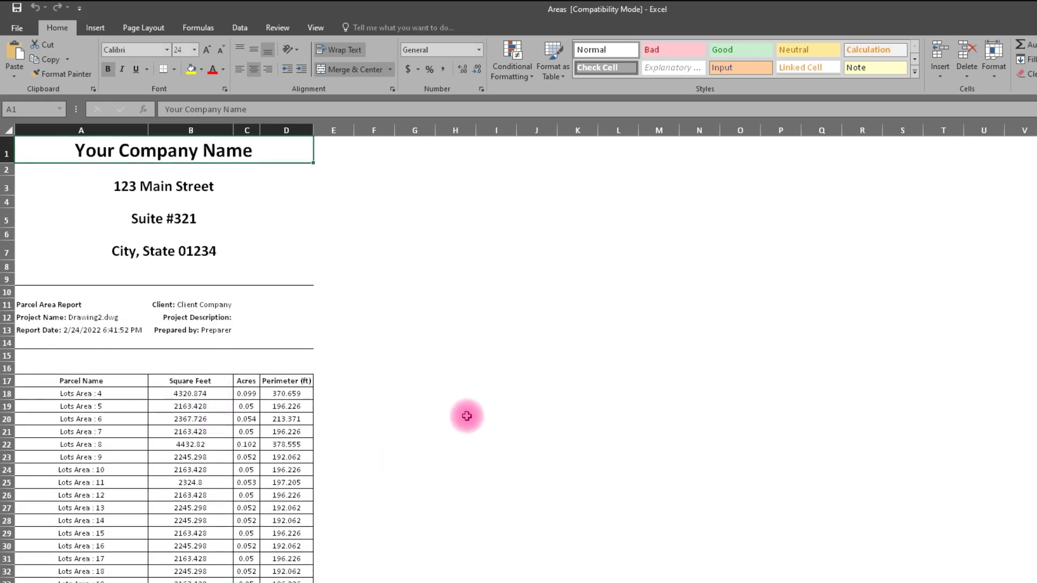
{"action": "scroll", "coordinate": [467, 416], "scroll_direction": "down", "scroll_amount": 12}
{"action": "scroll", "coordinate": [466, 415], "scroll_direction": "down", "scroll_amount": 13}
{"action": "scroll", "coordinate": [466, 415], "scroll_direction": "down", "scroll_amount": 12}
{"action": "scroll", "coordinate": [466, 415], "scroll_direction": "up", "scroll_amount": 13}
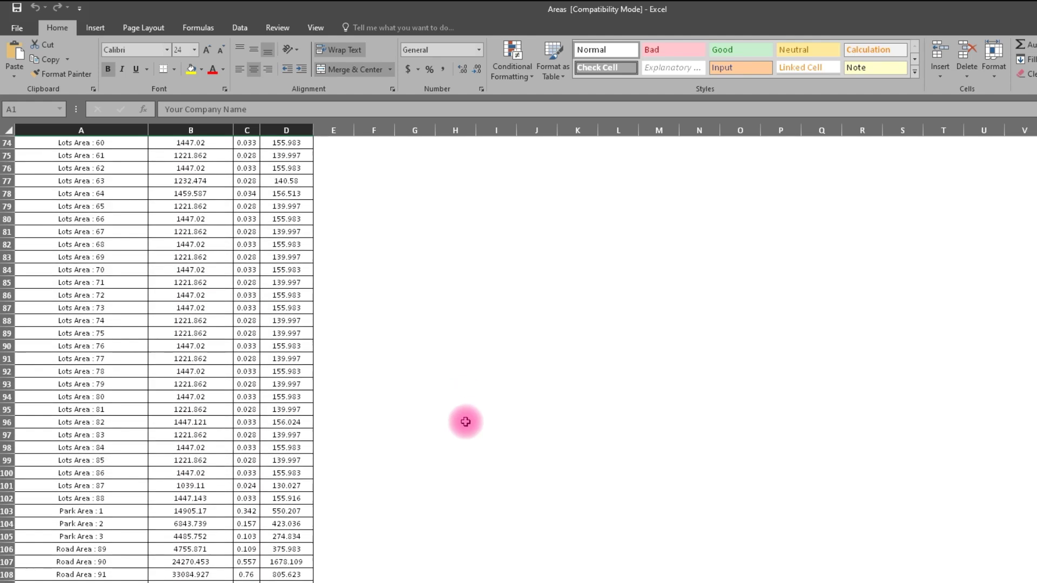
{"action": "left_click", "coordinate": [410, 574]}
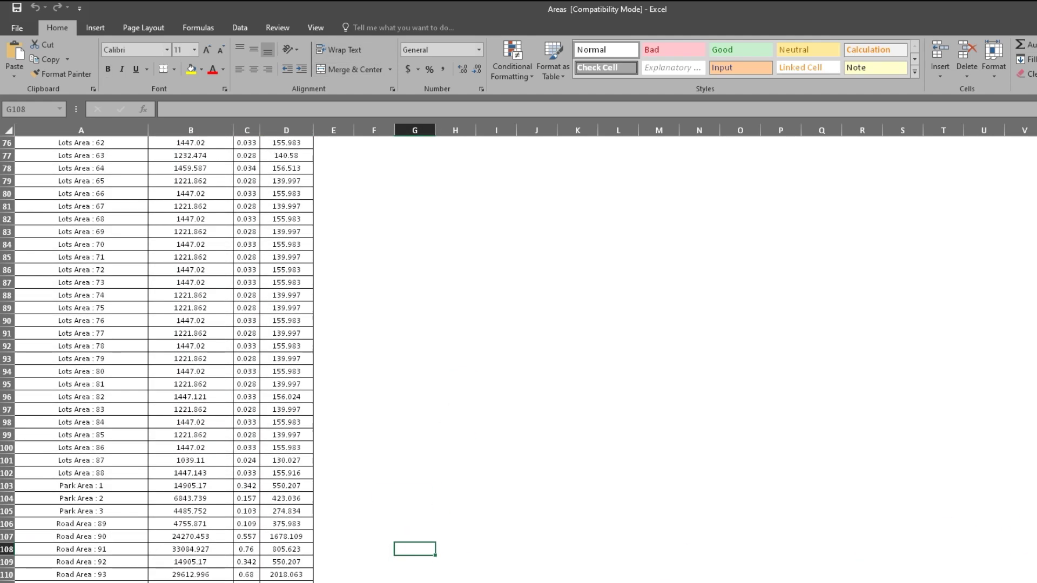
Step: Total Road Areas 89–96 with =SUM(B106:B113), giving 299591.6, then start the next formula
{"action": "type", "text": "="}
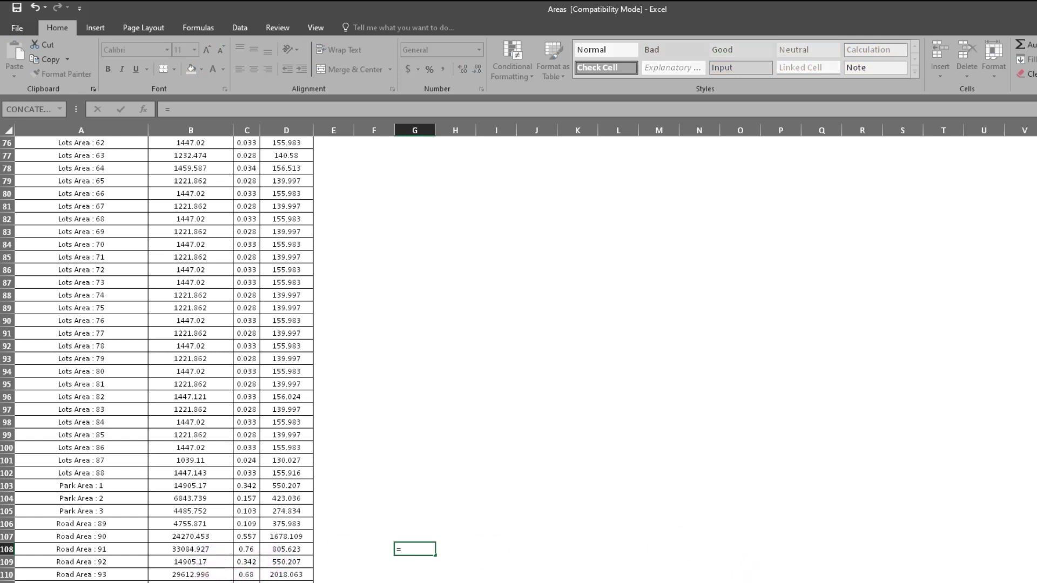
{"action": "type", "text": "su"}
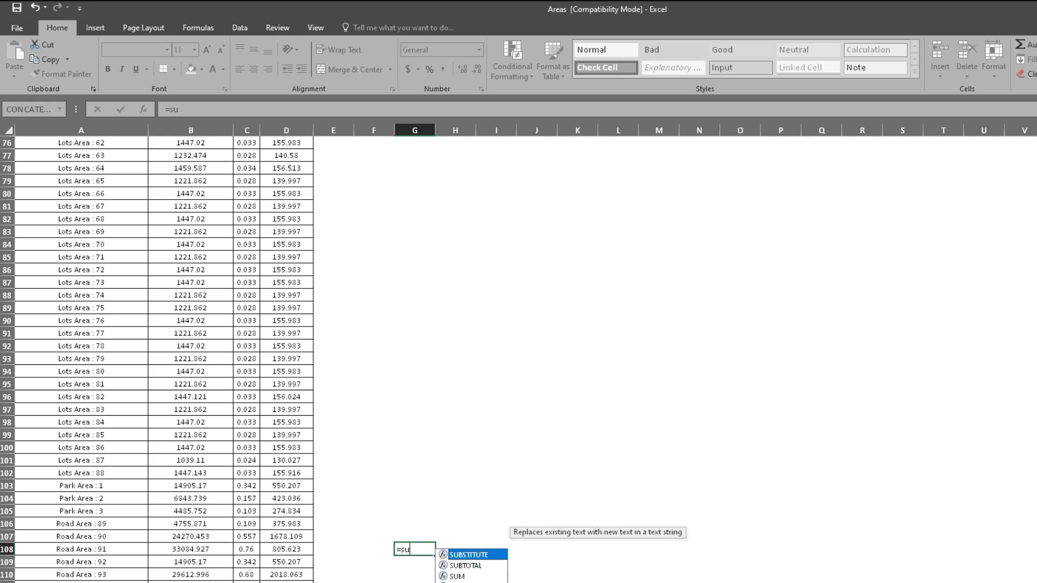
{"action": "type", "text": "m"}
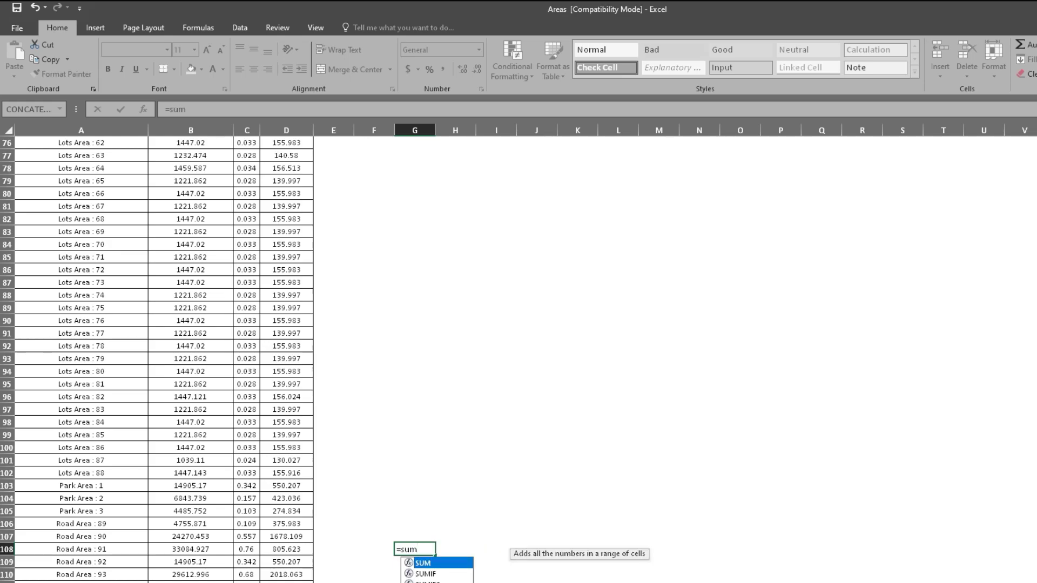
{"action": "type", "text": "("}
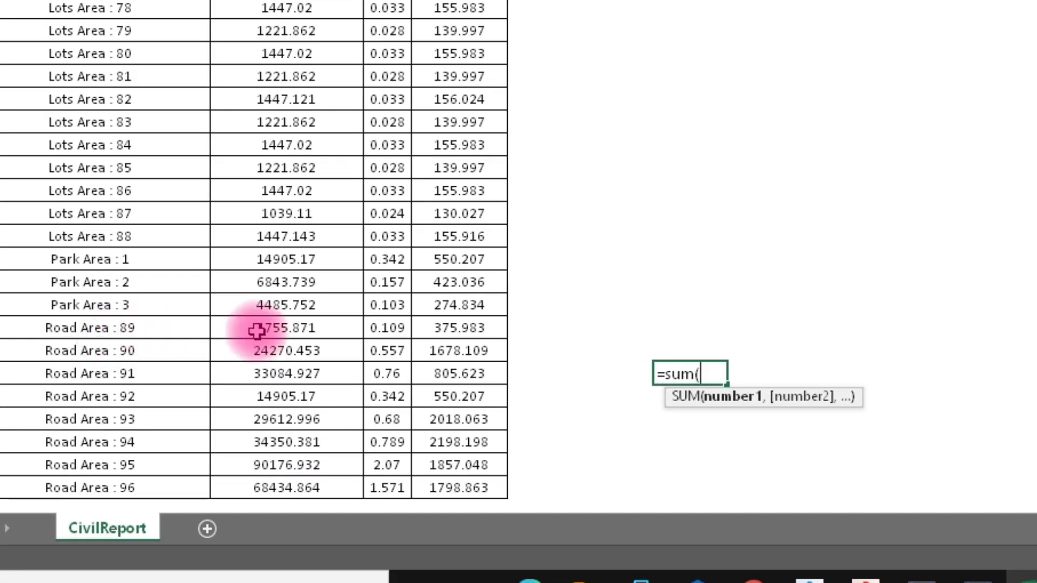
{"action": "left_click", "coordinate": [281, 329]}
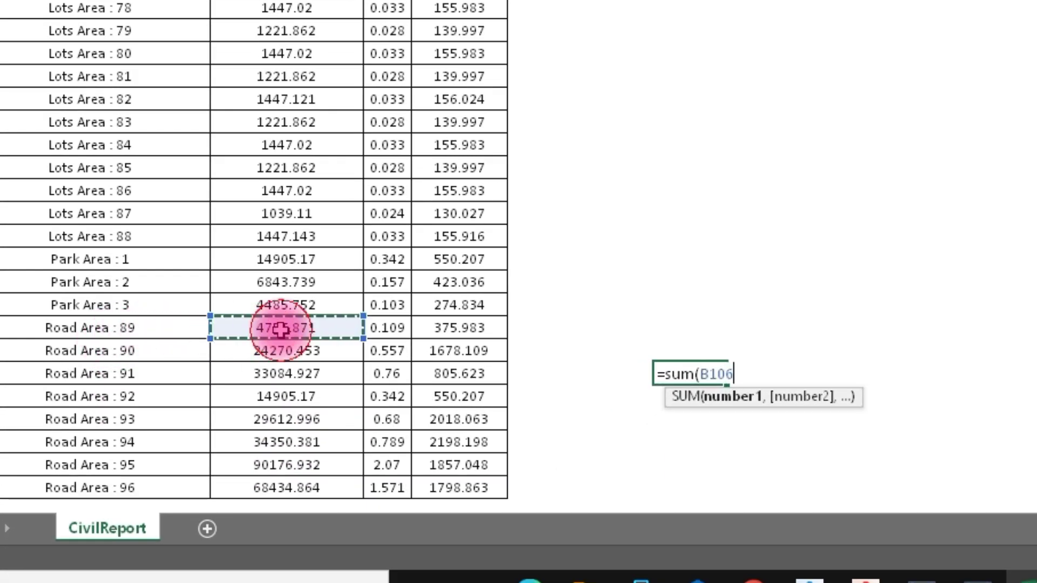
{"action": "left_click_drag", "start_coordinate": [280, 330], "coordinate": [273, 488]}
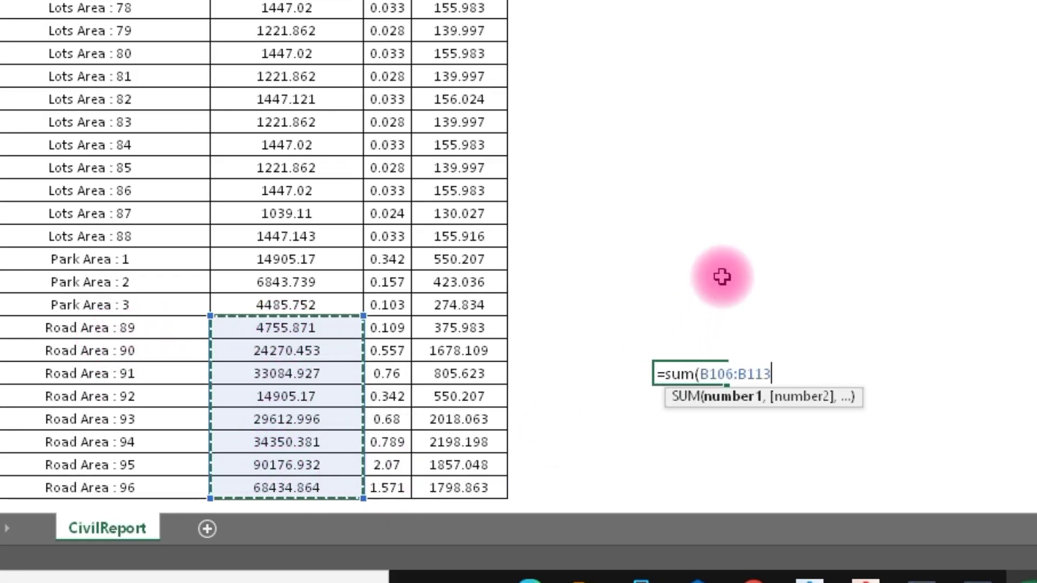
{"action": "key", "text": "Return"}
{"action": "left_click", "coordinate": [816, 378]}
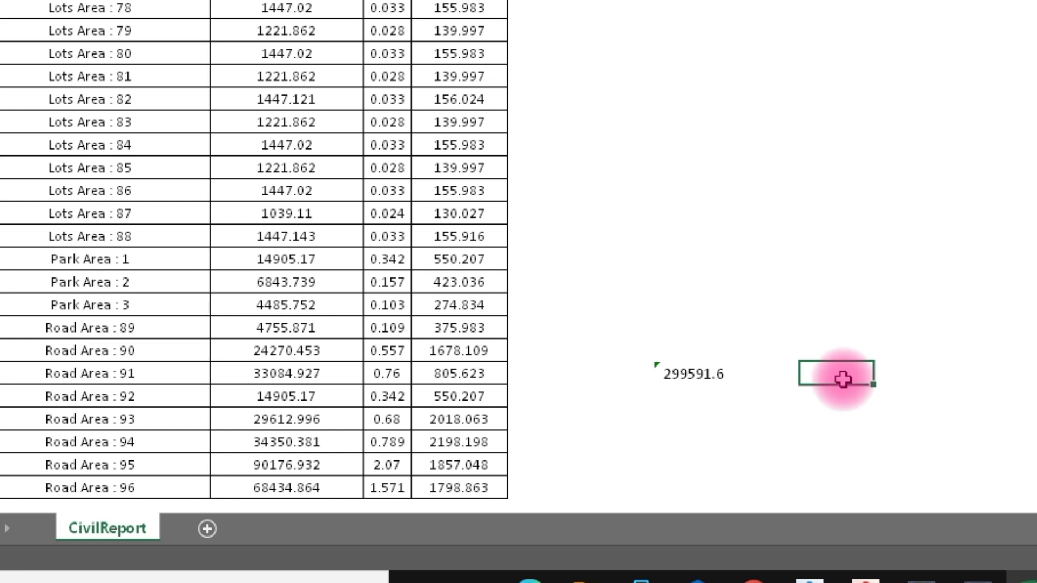
{"action": "type", "text": "="}
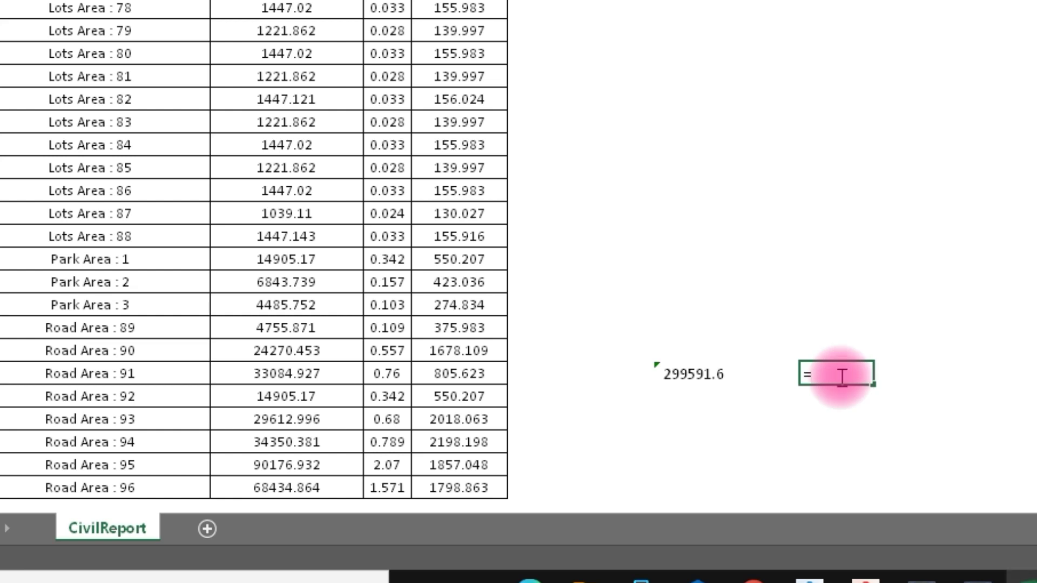
Step: Multiply the road area total by .16 to get the asphalt volume 47934.66
{"action": "left_click", "coordinate": [699, 372]}
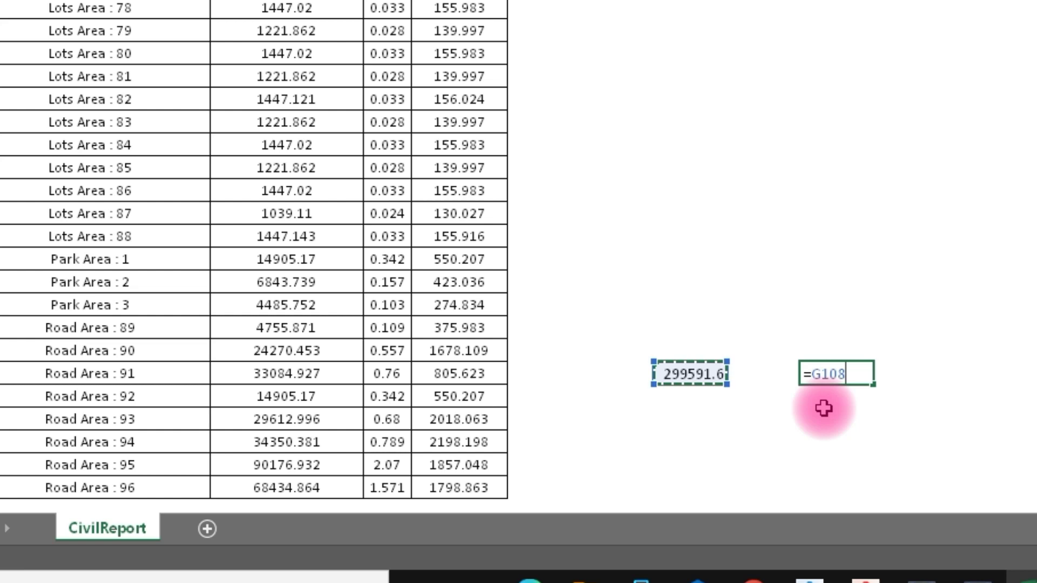
{"action": "type", "text": "*"}
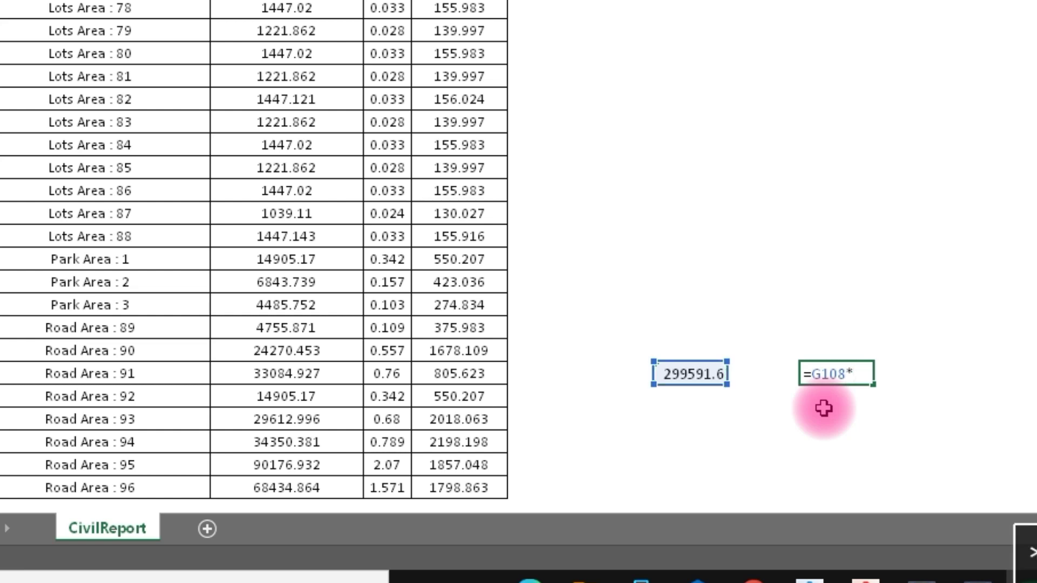
{"action": "type", "text": ".16"}
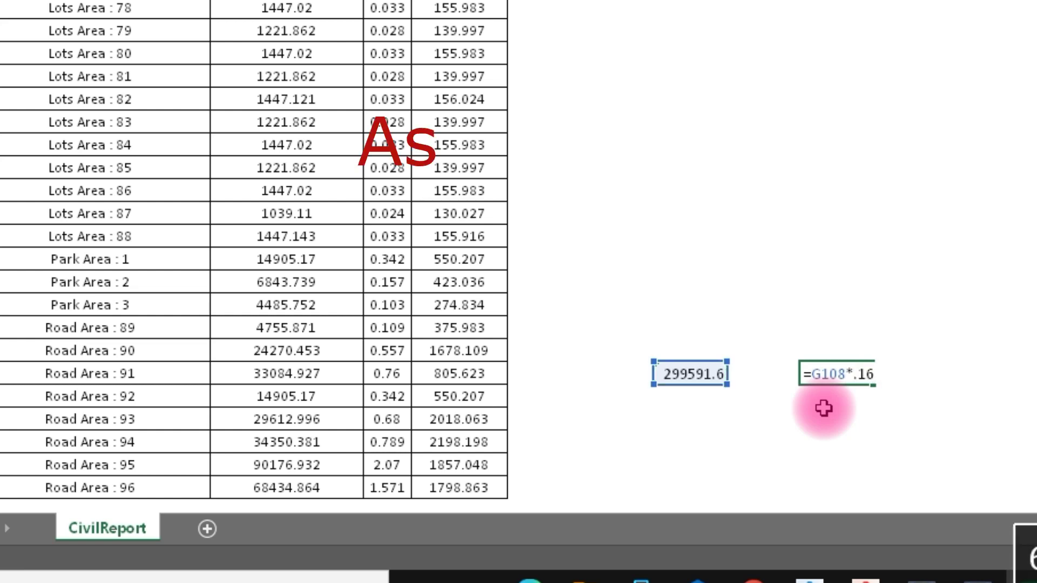
{"action": "key", "text": "Return"}
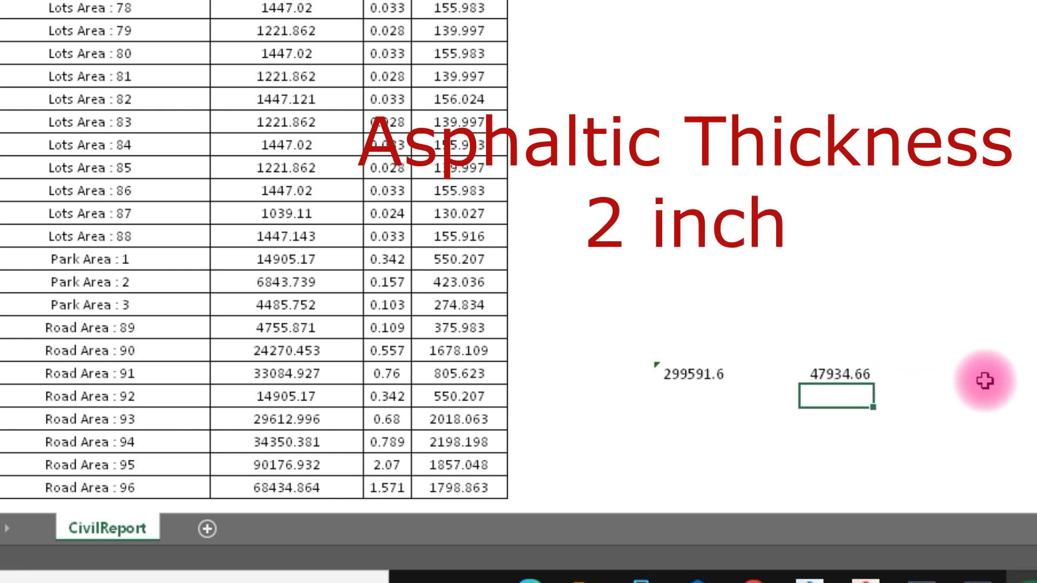
Step: Multiply 47934.66 by .063 in the next cell, giving a tonnage of 3019.883
{"action": "left_click", "coordinate": [992, 377]}
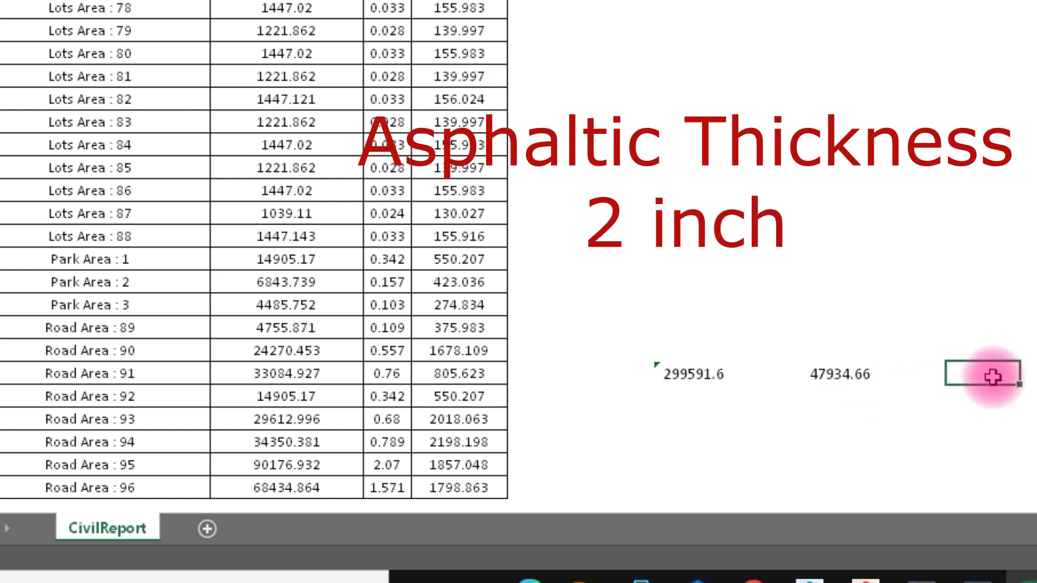
{"action": "type", "text": "="}
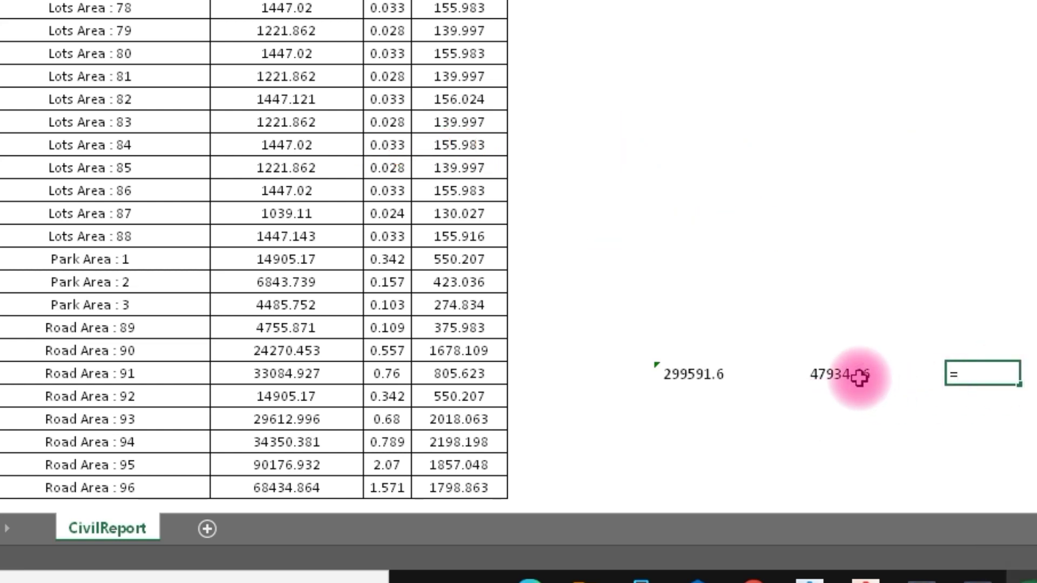
{"action": "left_click", "coordinate": [859, 376]}
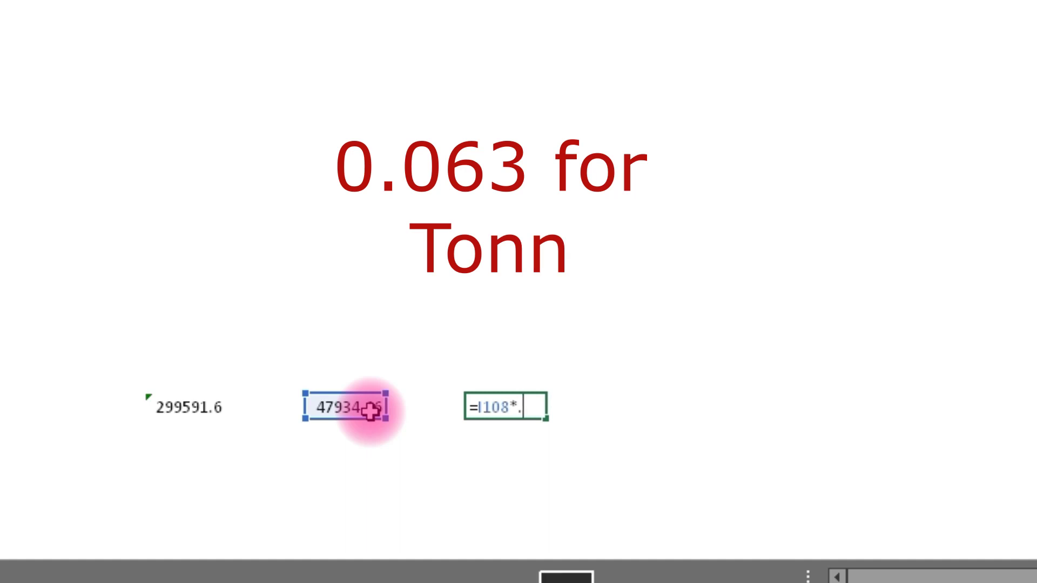
{"action": "type", "text": "063"}
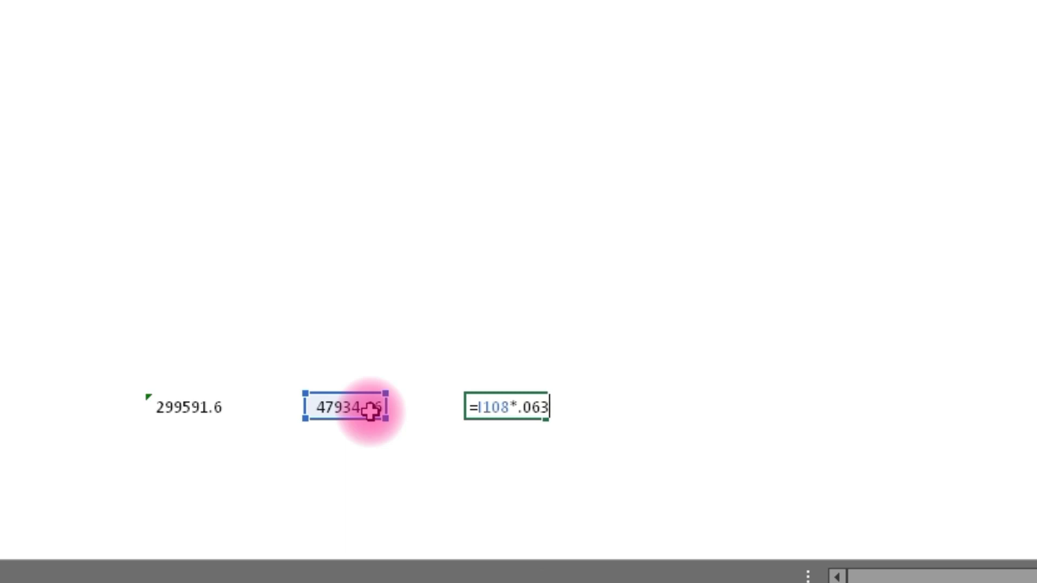
{"action": "key", "text": "Return"}
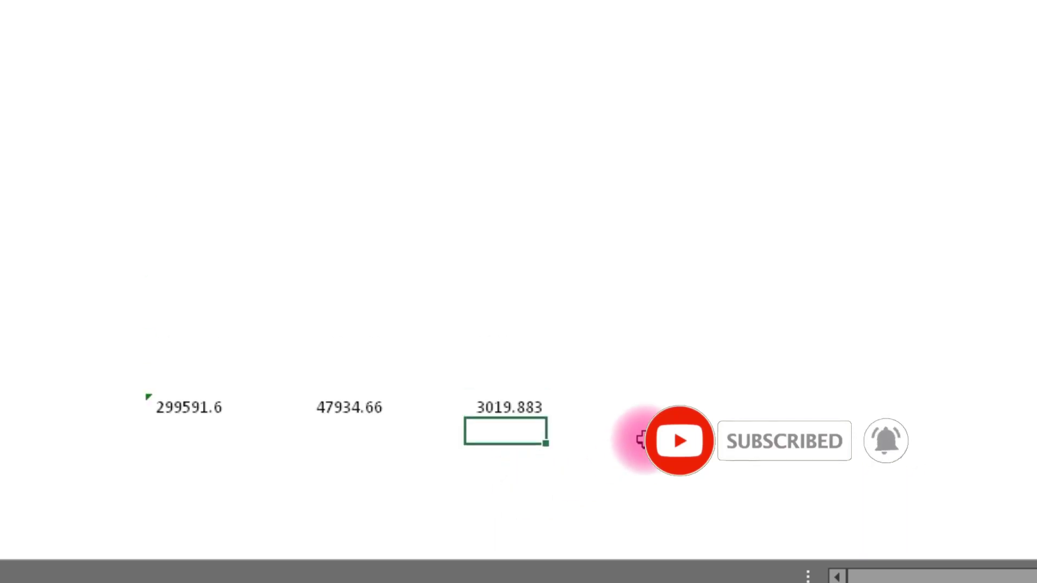
{"action": "left_click_drag", "start_coordinate": [465, 434], "coordinate": [213, 480]}
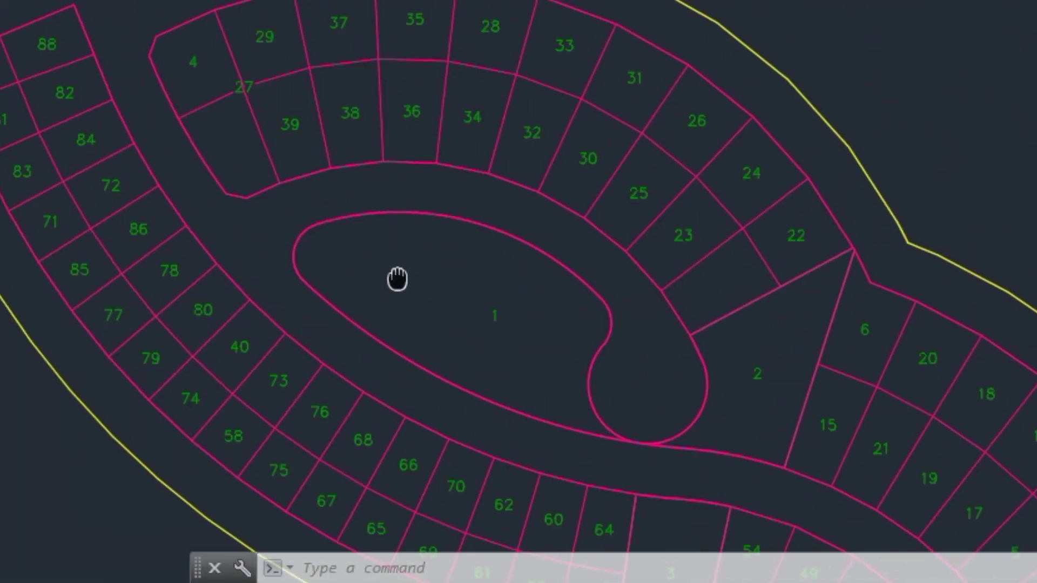
{"action": "scroll", "coordinate": [246, 106], "scroll_direction": "up", "scroll_amount": 2}
Step: Bring the lots into view, select lot parcel 88, and list the Add Tables options
{"action": "mouse_move", "coordinate": [245, 107]}
{"action": "middle_mouse_down"}
{"action": "mouse_move", "coordinate": [498, 192]}
{"action": "mouse_move", "coordinate": [811, 97]}
{"action": "middle_mouse_up"}
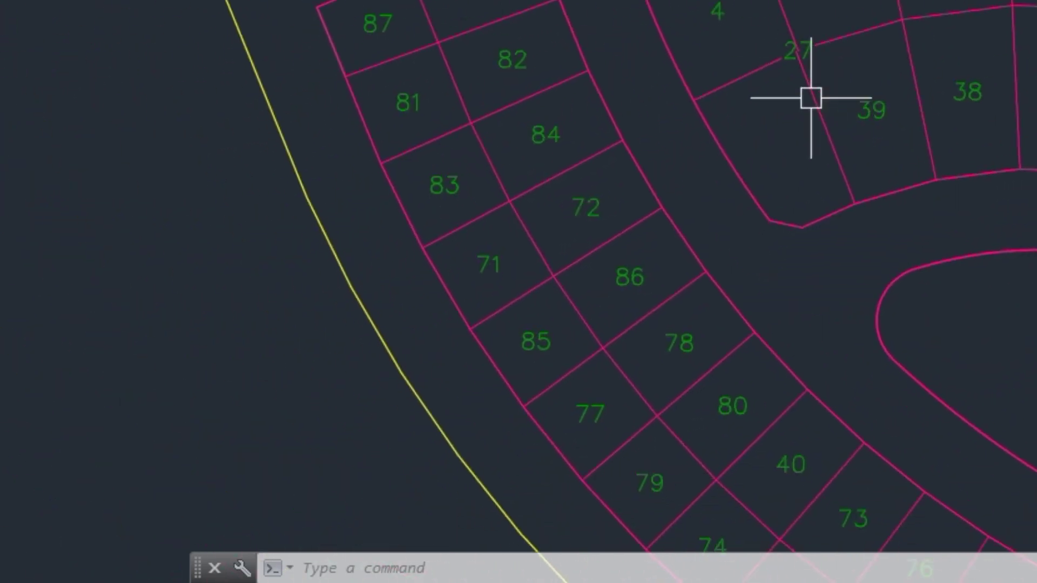
{"action": "left_click", "coordinate": [492, 8]}
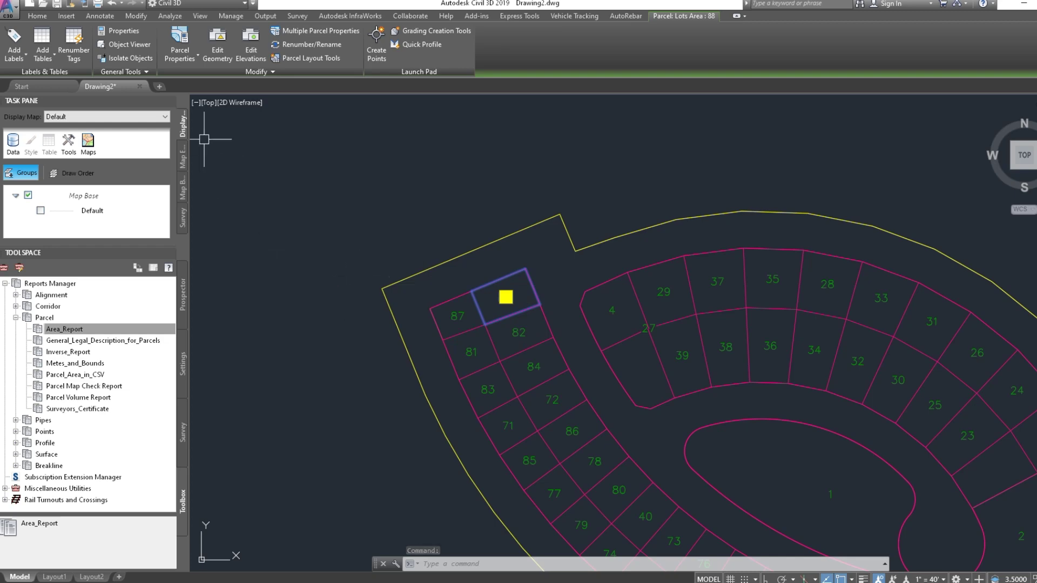
{"action": "left_click", "coordinate": [44, 58]}
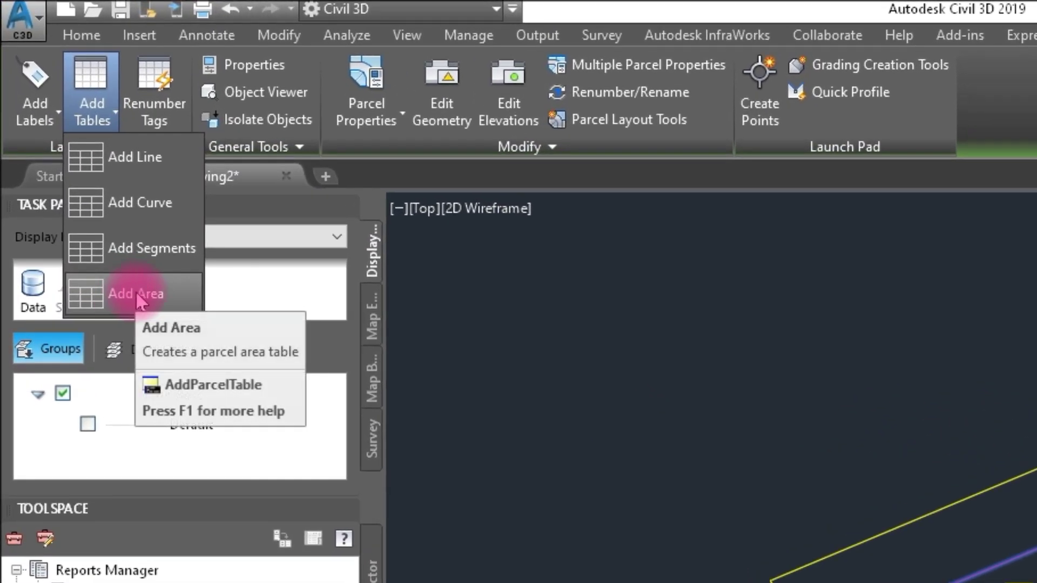
Step: Start an area table in Area Perimeter Length and Bearing style, window-selecting all 96 parcels
{"action": "left_click", "coordinate": [140, 297]}
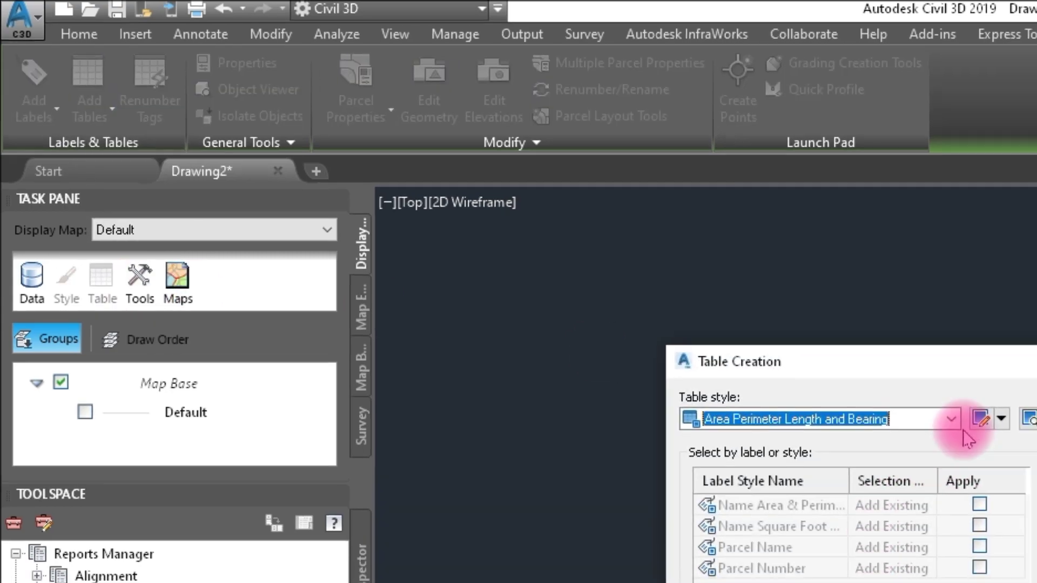
{"action": "left_click", "coordinate": [952, 419]}
{"action": "left_click", "coordinate": [918, 438]}
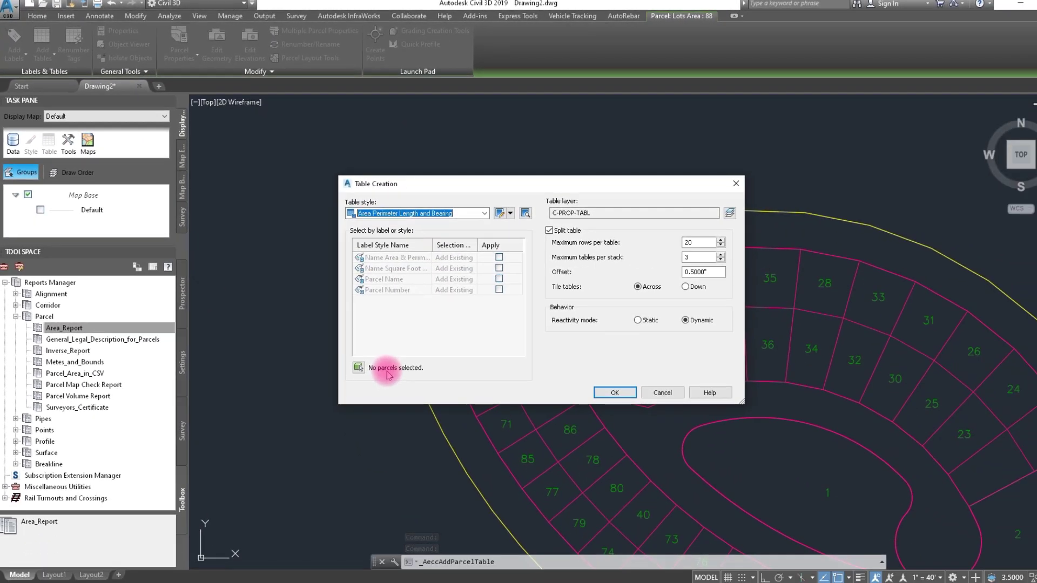
{"action": "left_click", "coordinate": [358, 367]}
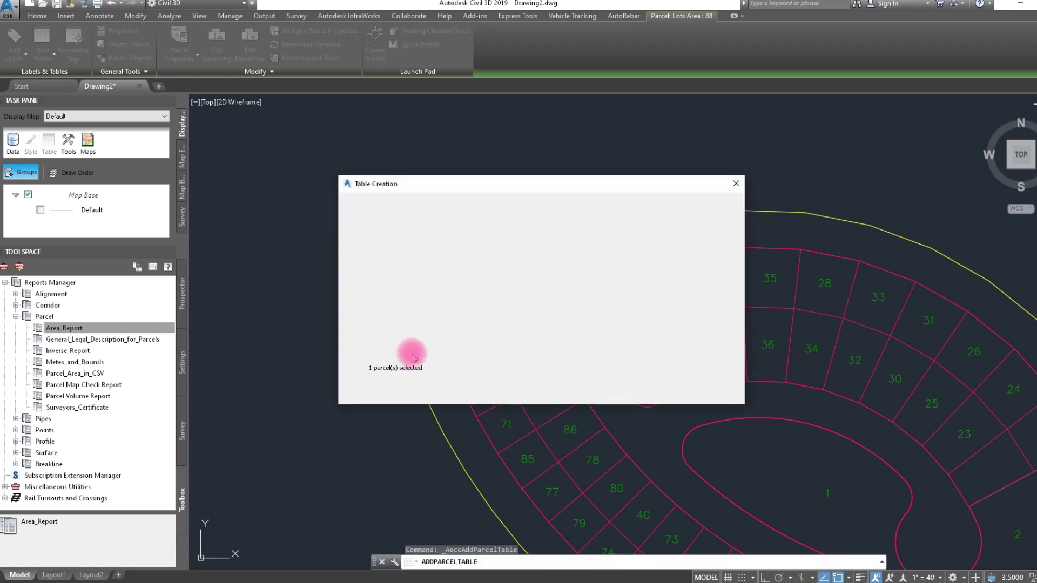
{"action": "left_click", "coordinate": [352, 366]}
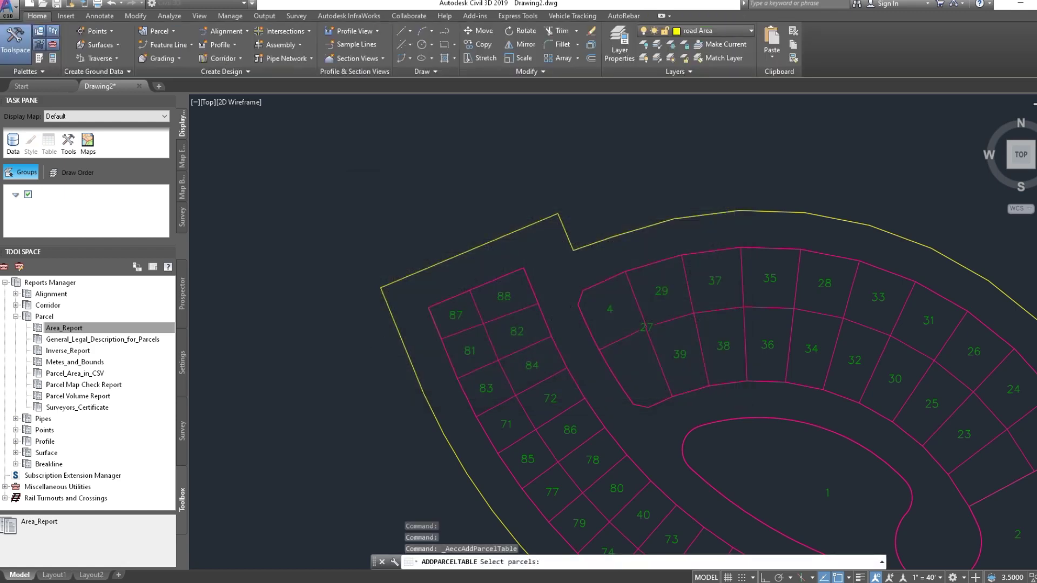
{"action": "scroll", "coordinate": [378, 334], "scroll_direction": "down", "scroll_amount": 5}
{"action": "left_click", "coordinate": [911, 500]}
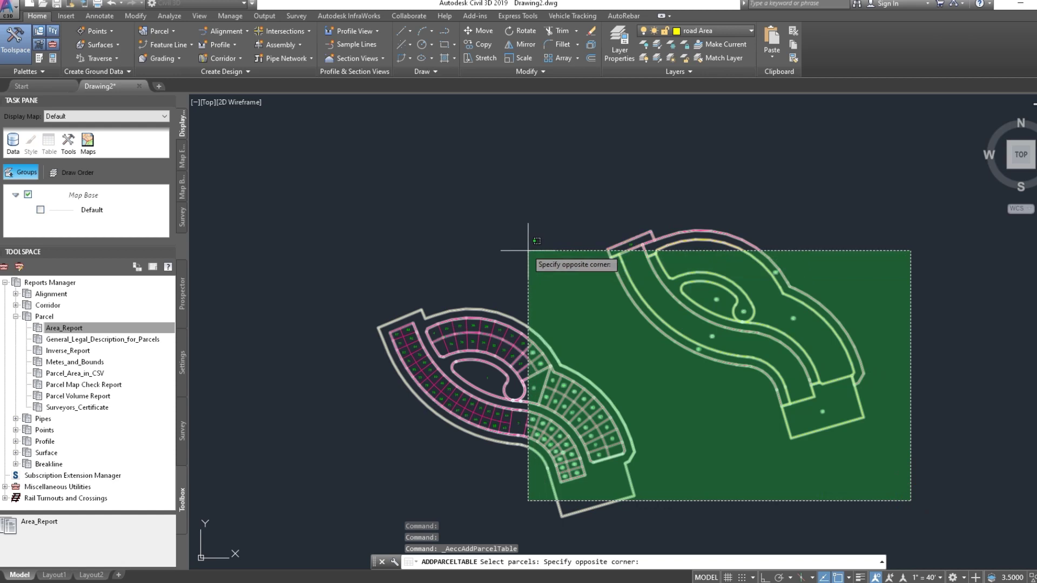
{"action": "left_click", "coordinate": [389, 196]}
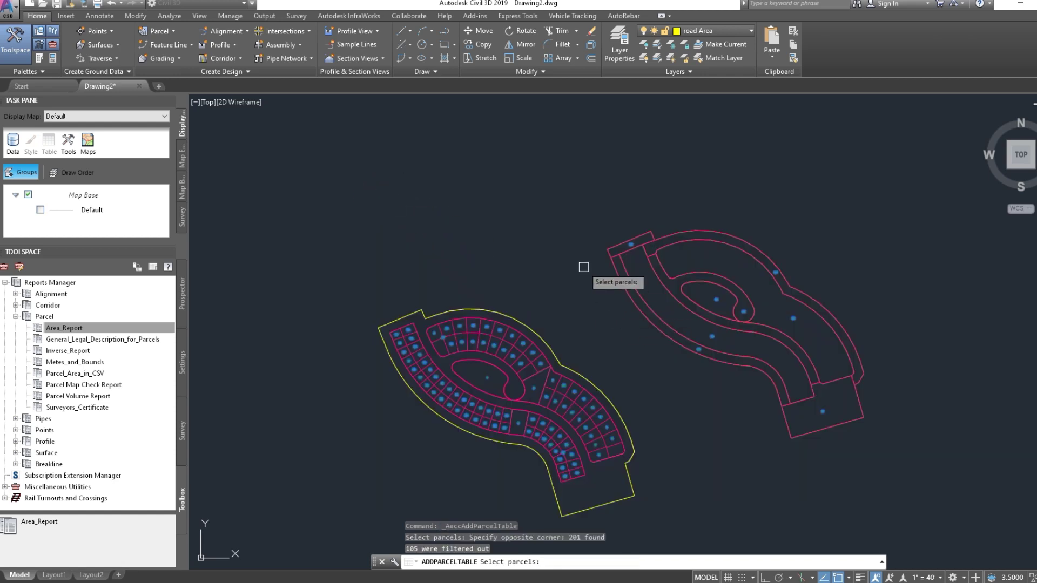
{"action": "key", "text": "space"}
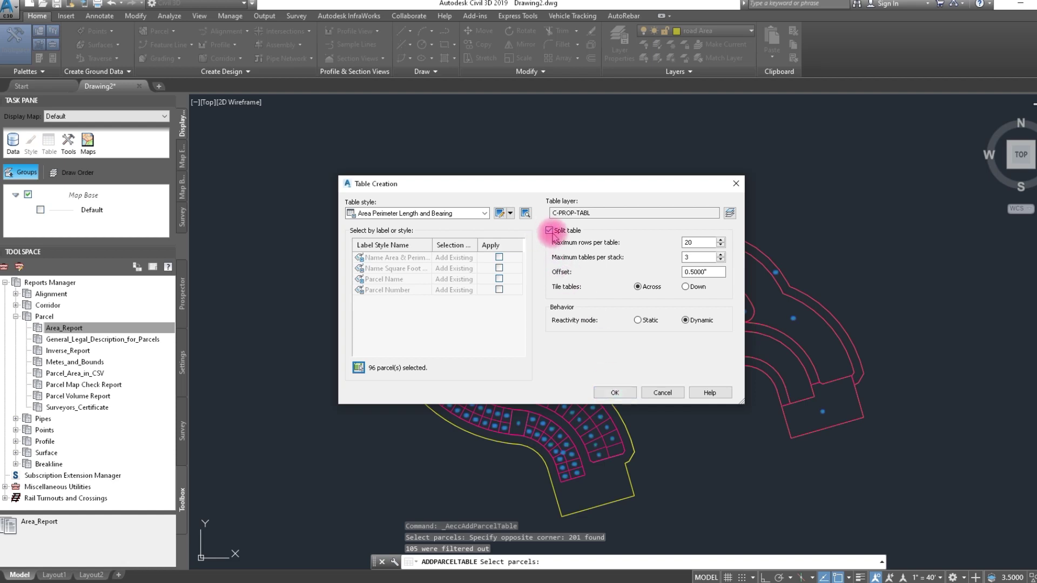
Step: Set Maximum rows per table to 50 and accept the table settings
{"action": "double_click", "coordinate": [689, 242]}
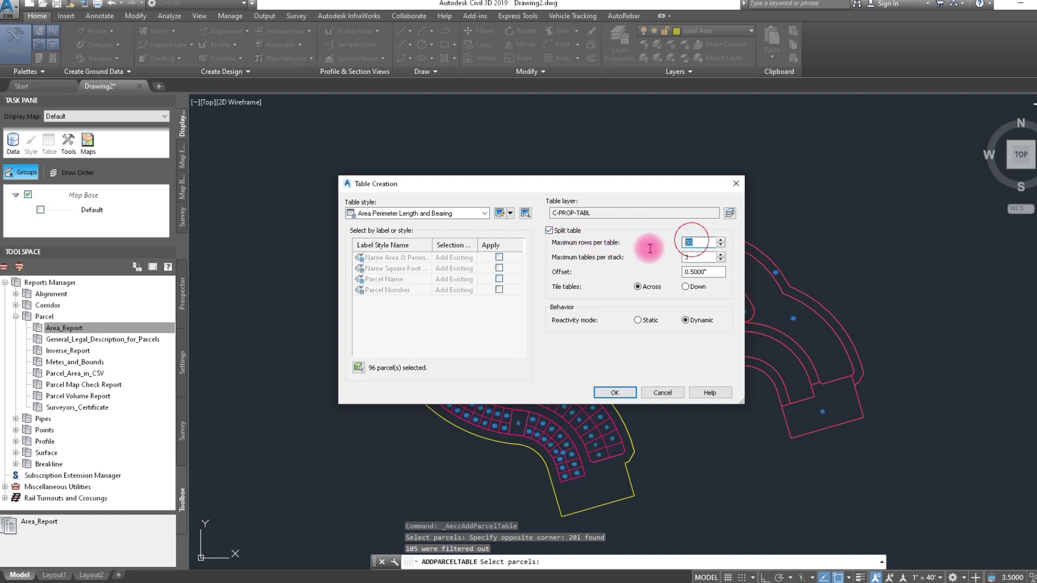
{"action": "type", "text": "5"}
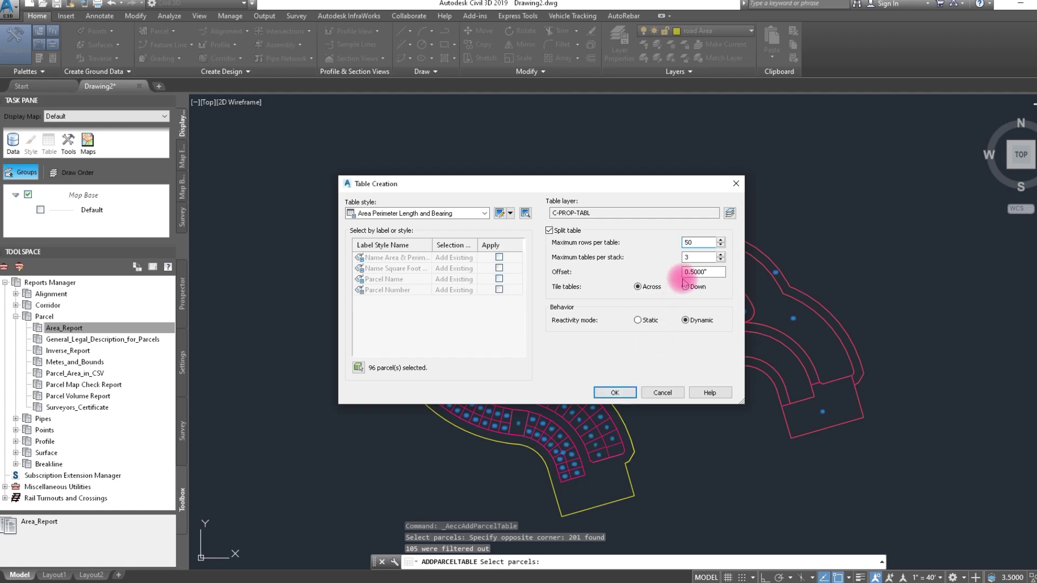
{"action": "left_click", "coordinate": [618, 393]}
{"action": "scroll", "coordinate": [683, 400], "scroll_direction": "down", "scroll_amount": 5}
Step: Place the Parcel Area Table at an upper-left point and zoom in to inspect its rows
{"action": "left_click", "coordinate": [378, 224]}
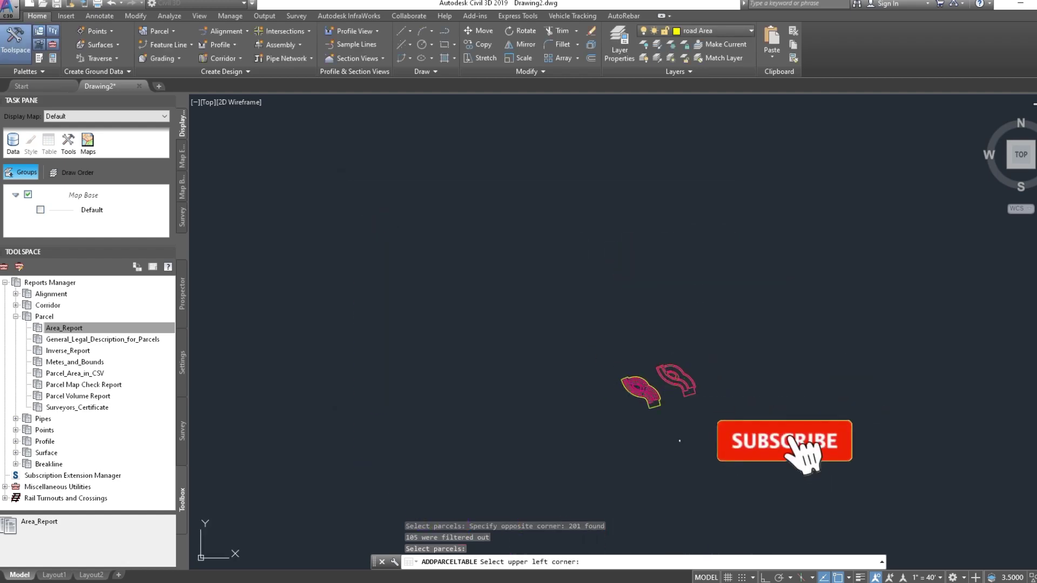
{"action": "scroll", "coordinate": [308, 222], "scroll_direction": "up", "scroll_amount": 3}
{"action": "scroll", "coordinate": [466, 198], "scroll_direction": "up", "scroll_amount": 5}
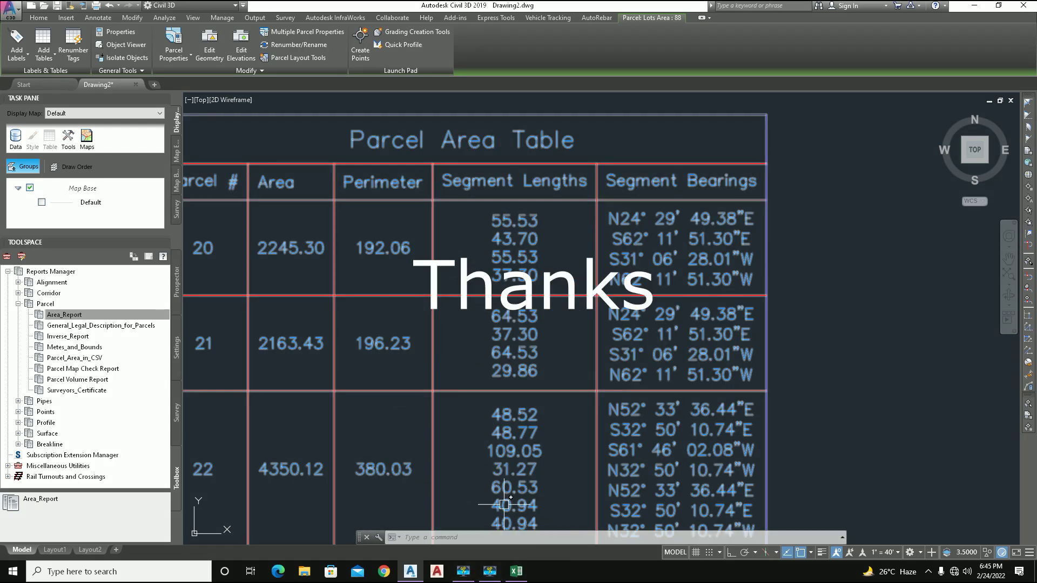
{"action": "scroll", "coordinate": [600, 328], "scroll_direction": "down", "scroll_amount": 2}
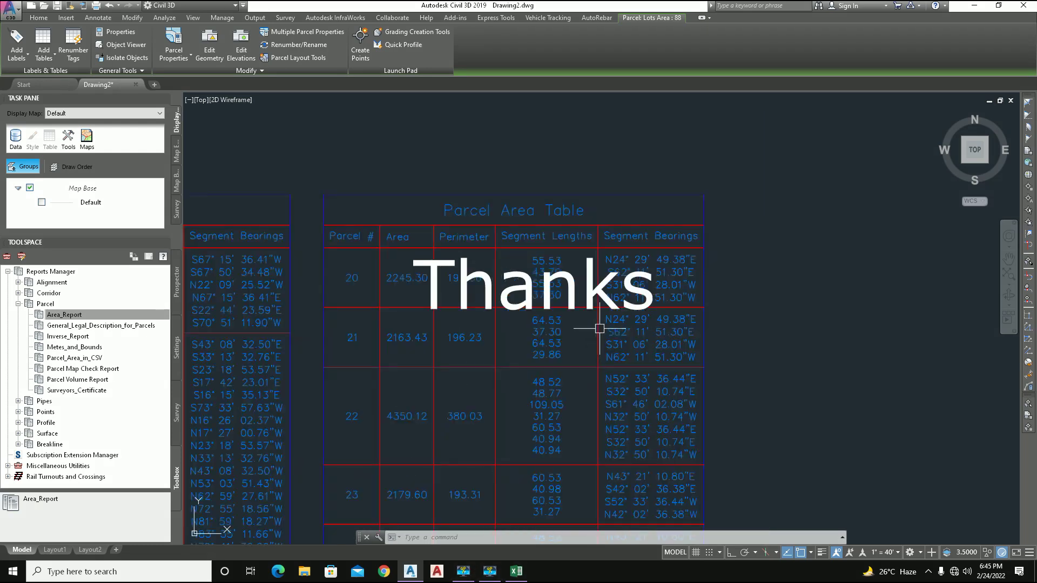
{"action": "scroll", "coordinate": [518, 334], "scroll_direction": "up", "scroll_amount": 2}
{"action": "scroll", "coordinate": [561, 329], "scroll_direction": "up", "scroll_amount": 1}
{"action": "scroll", "coordinate": [550, 317], "scroll_direction": "up", "scroll_amount": 1}
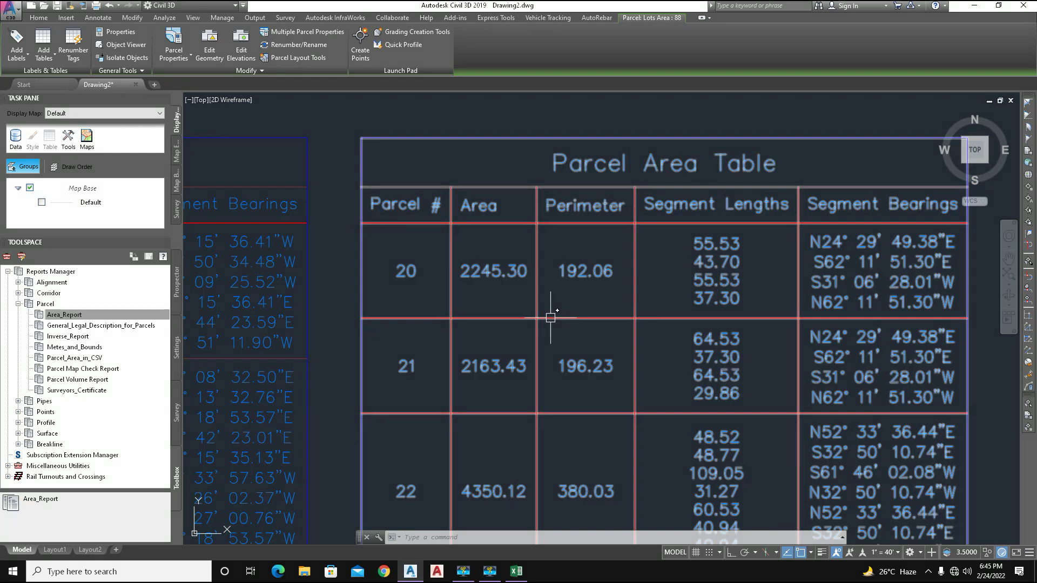